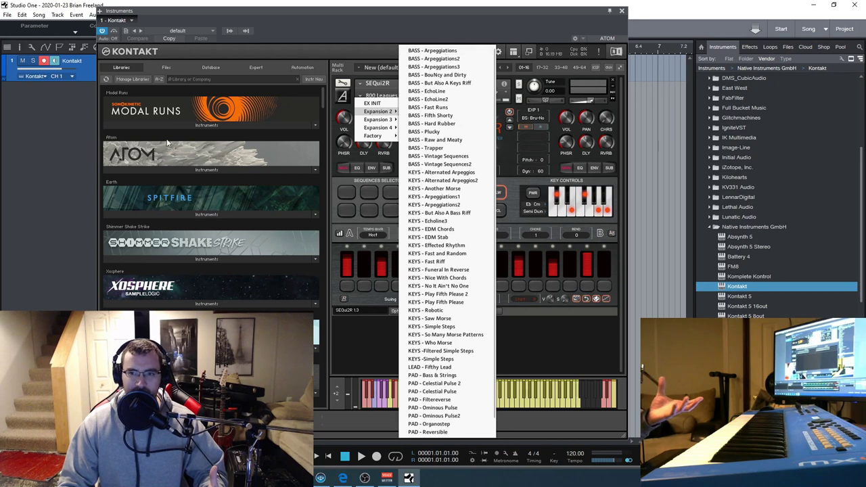
{"action": "left_click", "coordinate": [363, 345]}
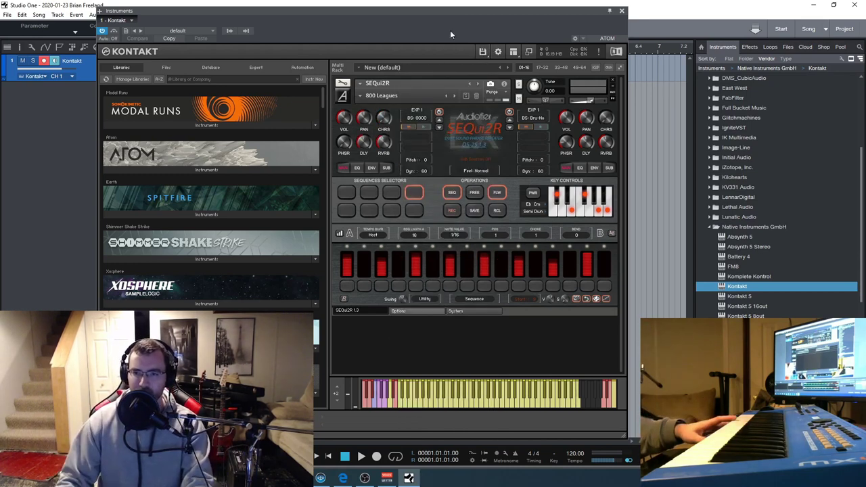
{"action": "left_click", "coordinate": [423, 119]}
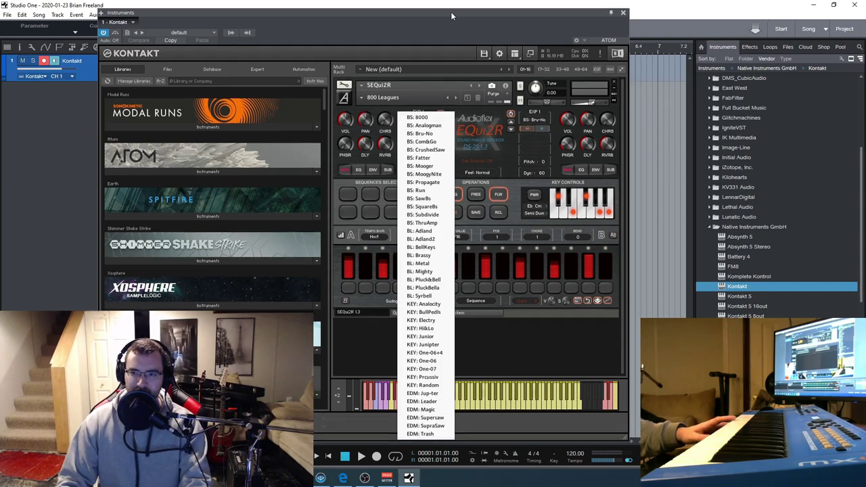
{"action": "left_click", "coordinate": [337, 185]}
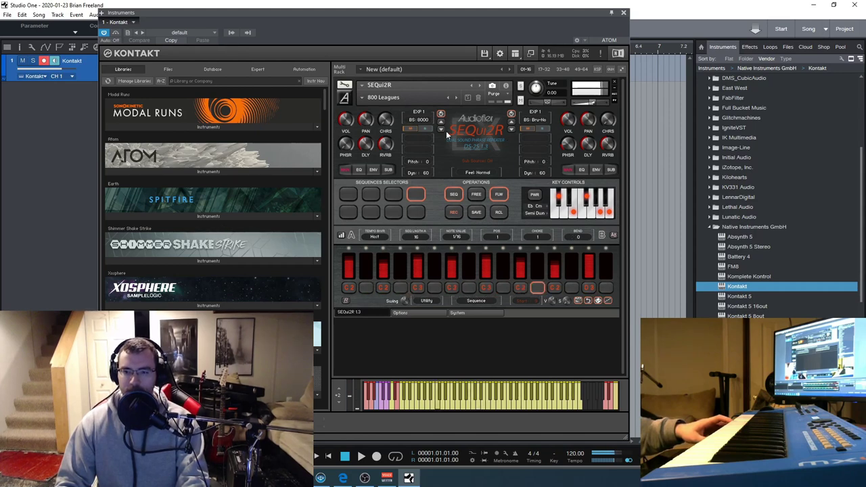
Step: Set SEQui2R's first sound source to EDM: Leader, advance it to EDM: Magic, and set the second source to KEY: Electry
{"action": "left_click", "coordinate": [418, 120]}
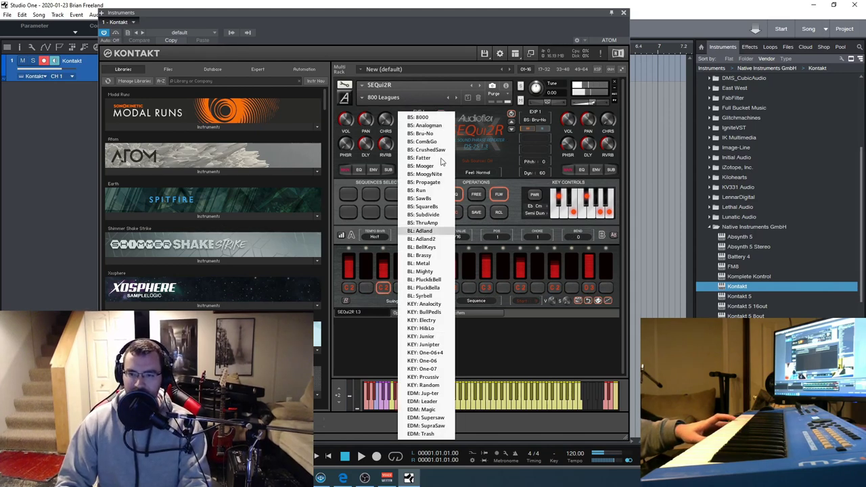
{"action": "left_click", "coordinate": [423, 401]}
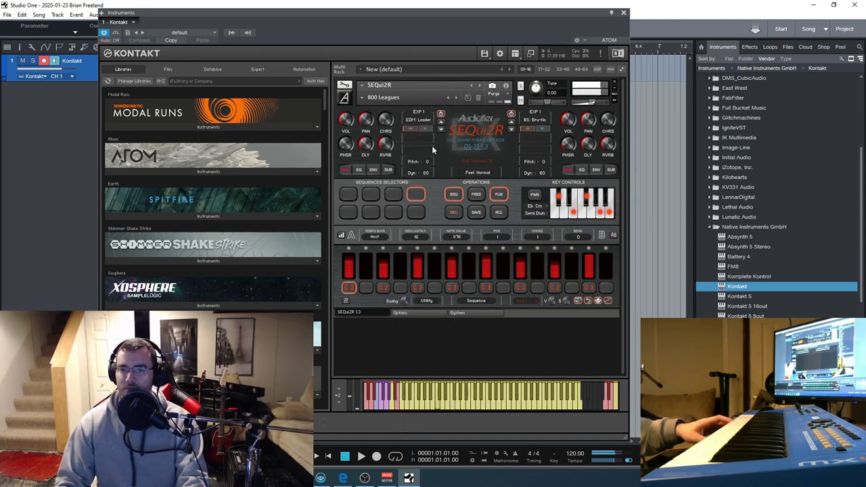
{"action": "left_click", "coordinate": [441, 128]}
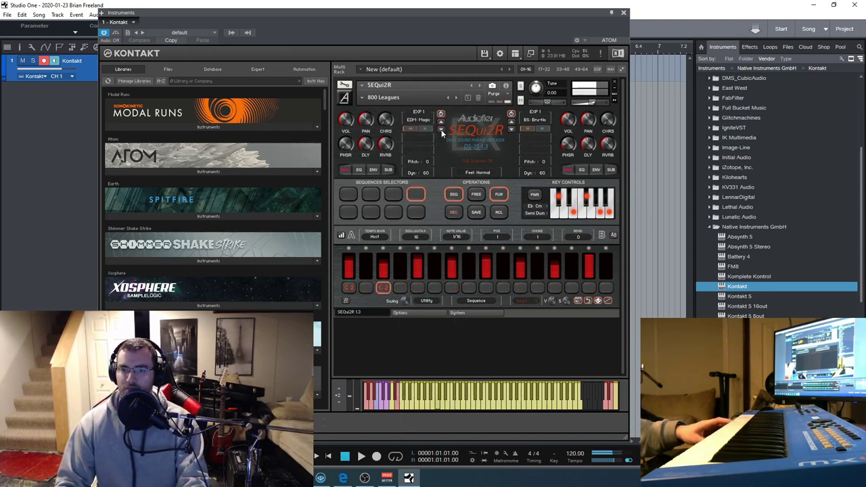
{"action": "left_click", "coordinate": [541, 131]}
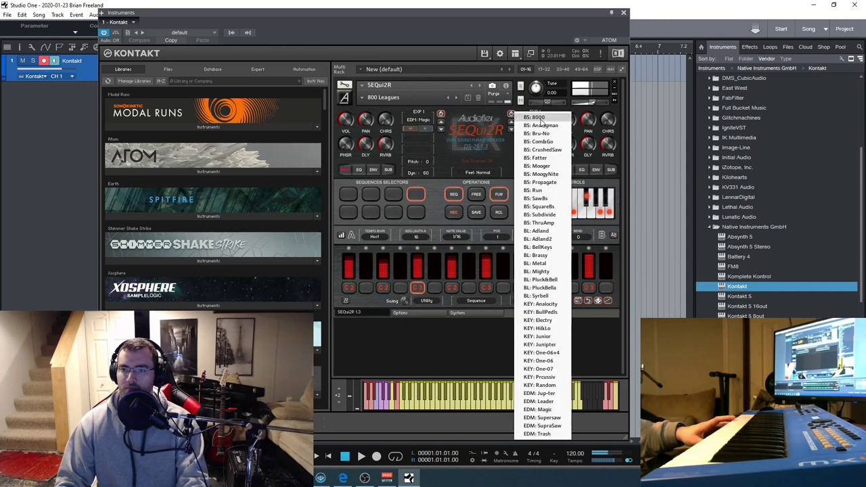
{"action": "left_click", "coordinate": [538, 321]}
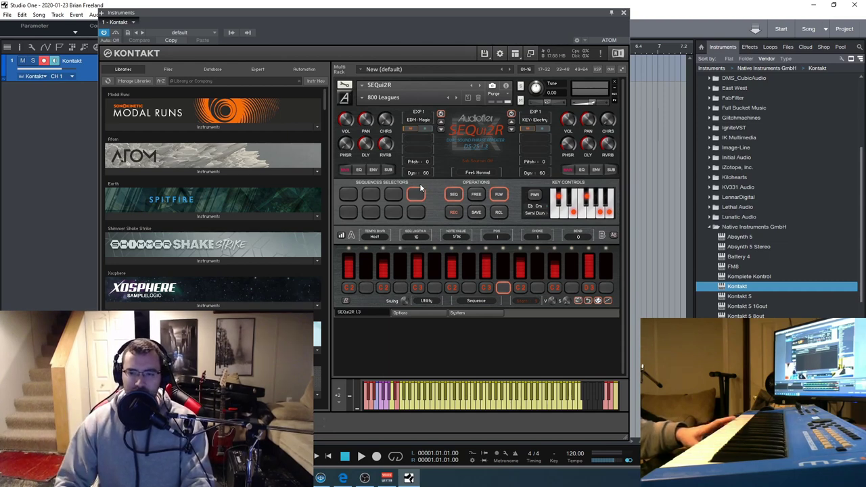
Step: Audition the first sequence and switch to the second with the sequence selectors
{"action": "left_click", "coordinate": [352, 195]}
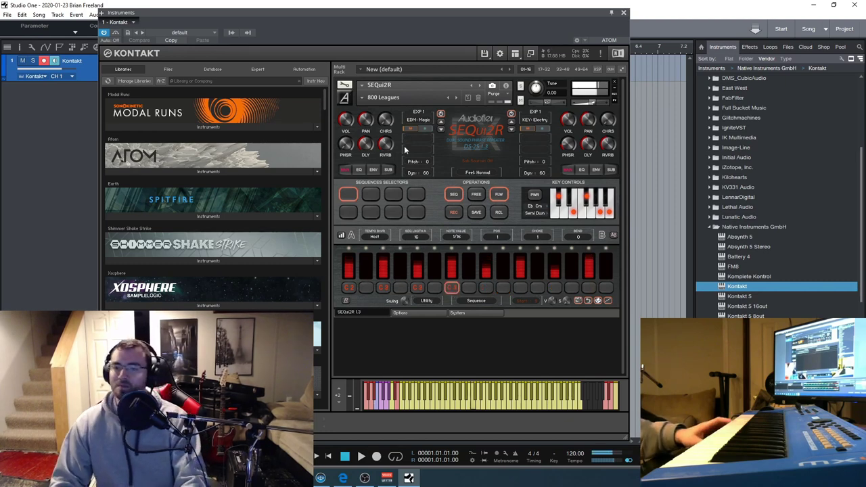
{"action": "left_click", "coordinate": [373, 196]}
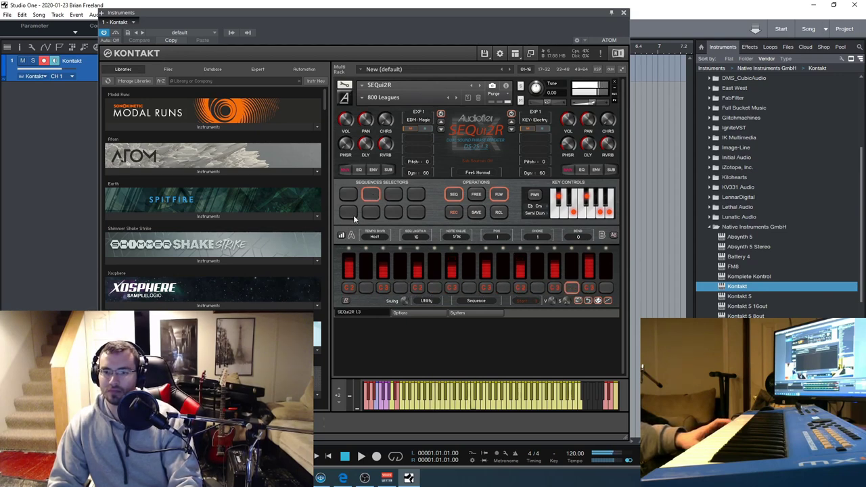
Step: Step the first sound source forward to BS: 01 in EXP 2A and the second source to KEY: Prcussiv
{"action": "left_click", "coordinate": [511, 128]}
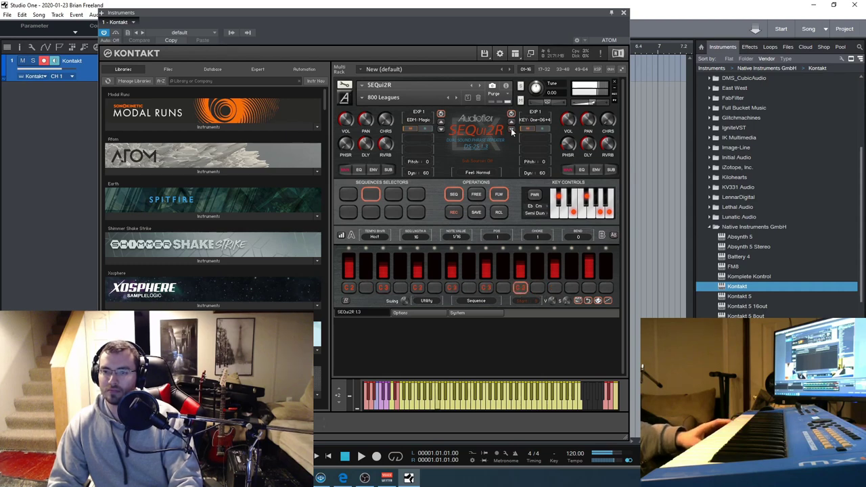
{"action": "left_click", "coordinate": [440, 129]}
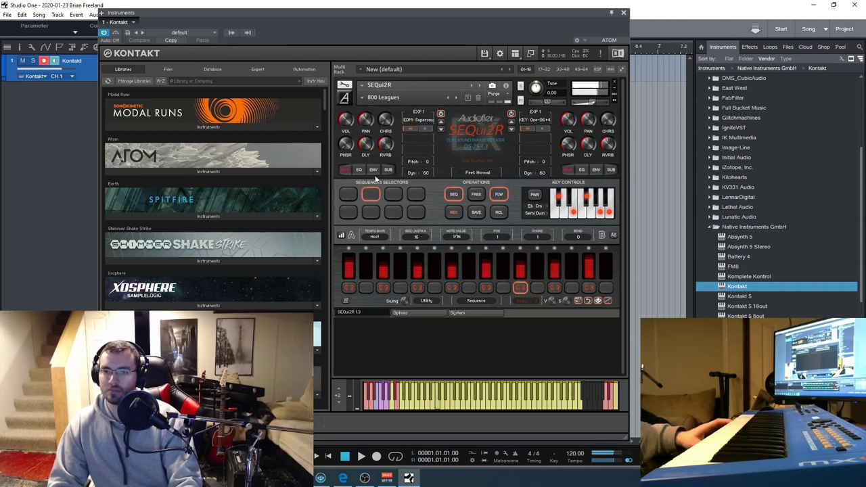
{"action": "left_click", "coordinate": [441, 129]}
{"action": "left_click", "coordinate": [441, 129]}
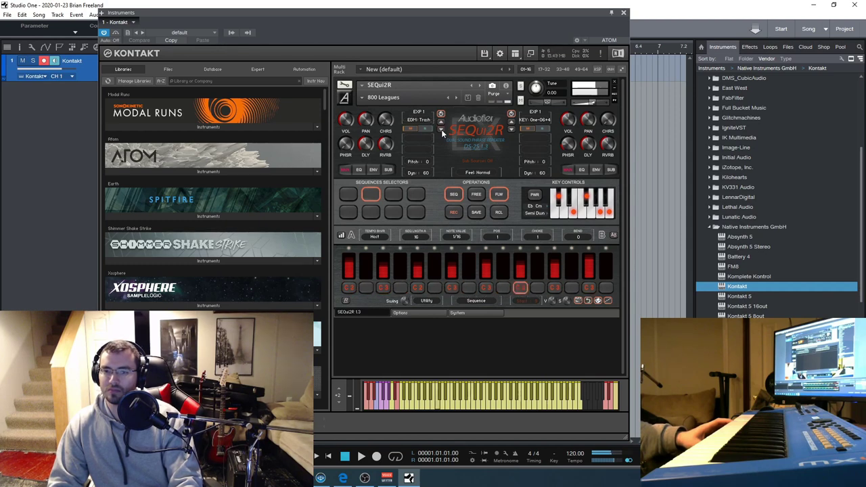
{"action": "left_click", "coordinate": [511, 129]}
{"action": "left_click", "coordinate": [510, 129]}
{"action": "left_click", "coordinate": [441, 128]}
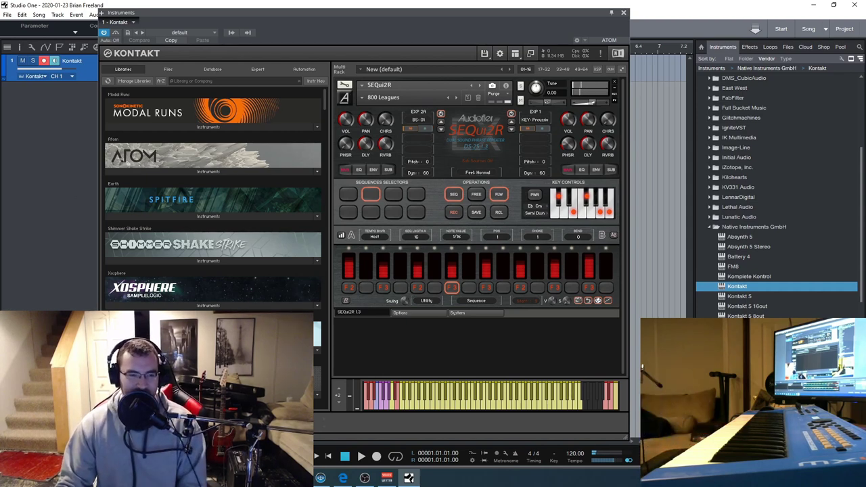
Step: Load the Big EDM snapshot from the Factory Electronic category
{"action": "left_click", "coordinate": [364, 99]}
{"action": "mouse_move", "coordinate": [386, 139]}
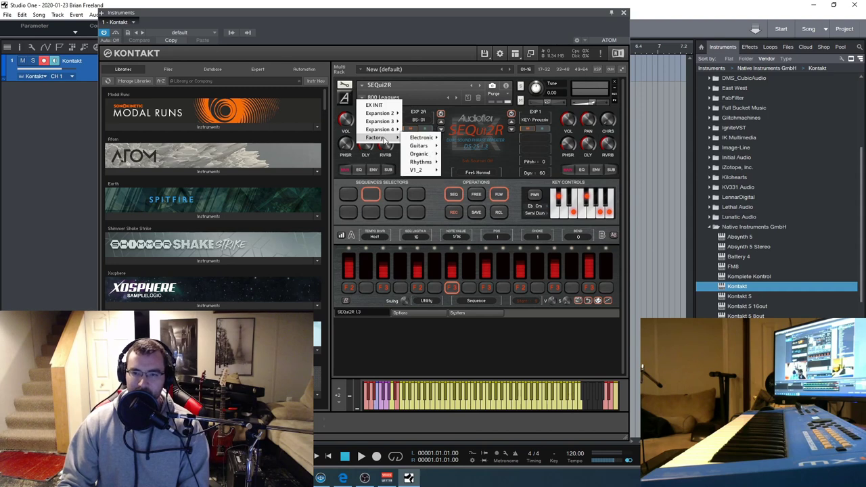
{"action": "mouse_move", "coordinate": [427, 139]}
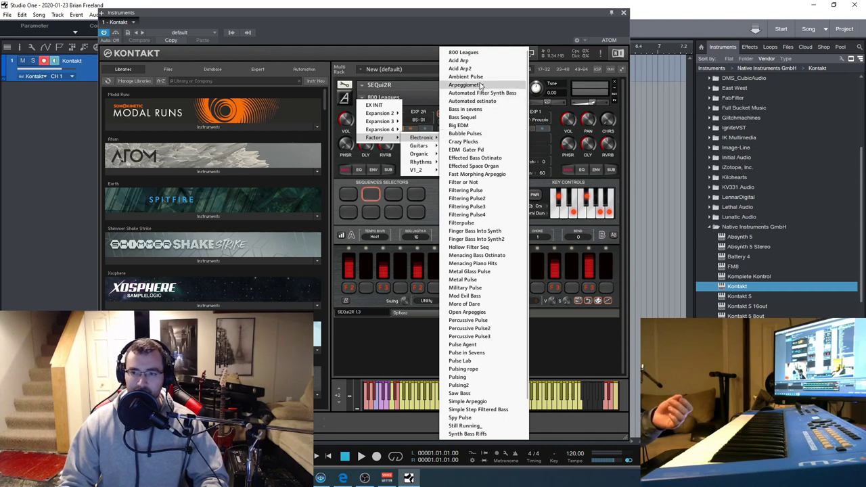
{"action": "left_click", "coordinate": [477, 126]}
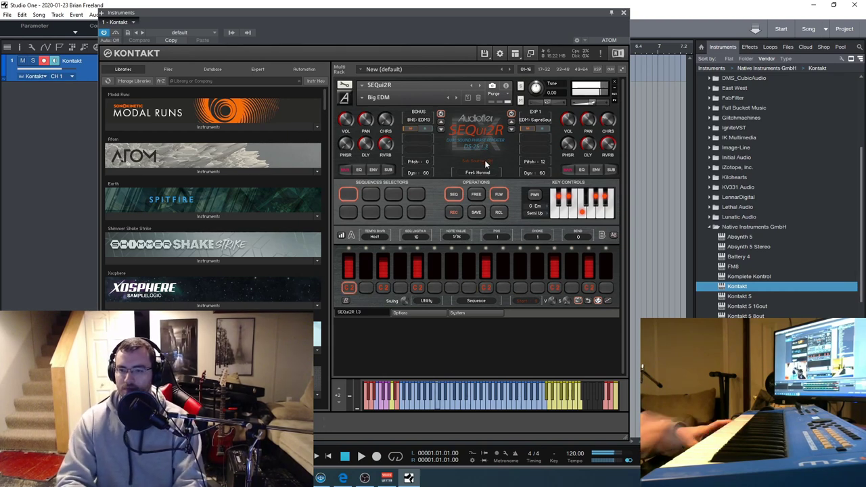
Step: Step Big EDM's first sound source forward to BNS: EDM10 and its second source to BS: 02 in EXP 2A
{"action": "left_click", "coordinate": [441, 129]}
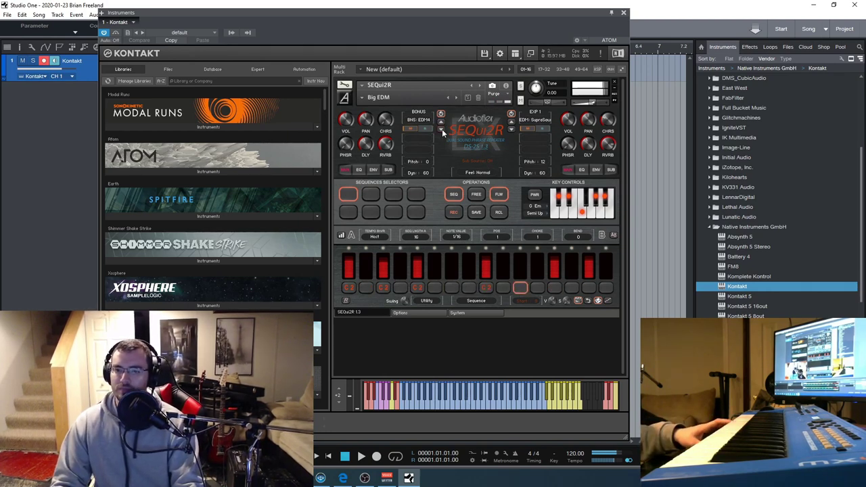
{"action": "left_click", "coordinate": [442, 128]}
{"action": "left_click", "coordinate": [442, 128]}
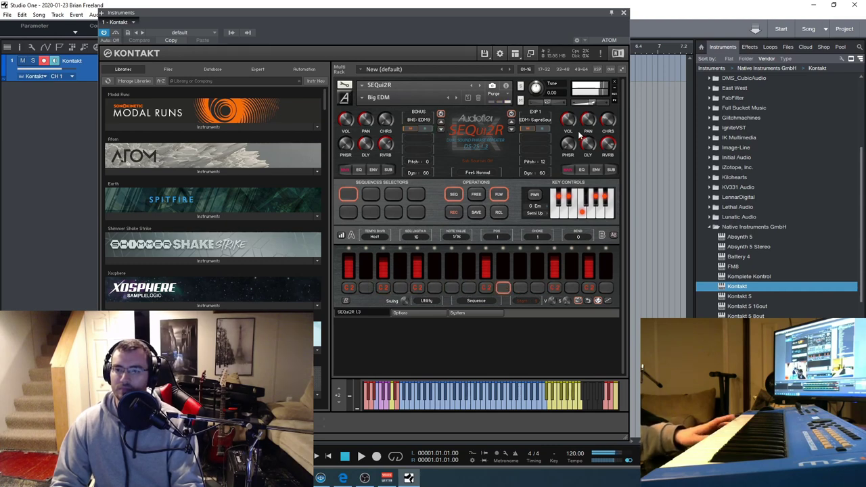
{"action": "left_click", "coordinate": [510, 129]}
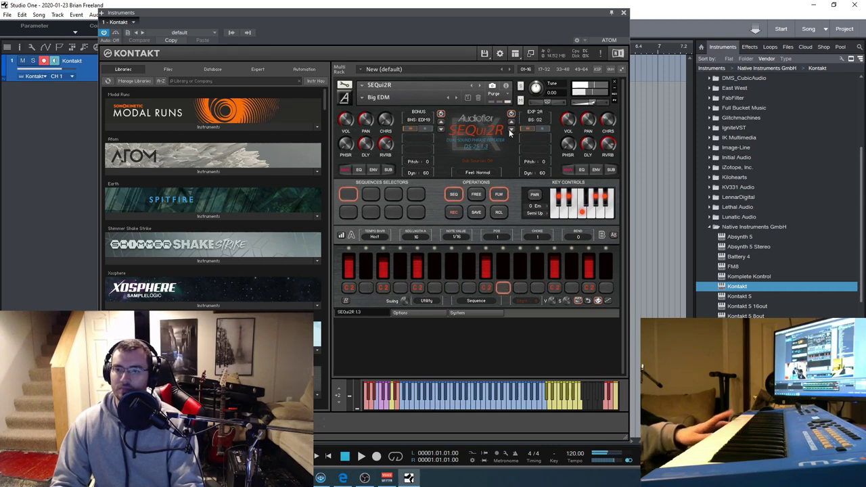
{"action": "left_click", "coordinate": [443, 129]}
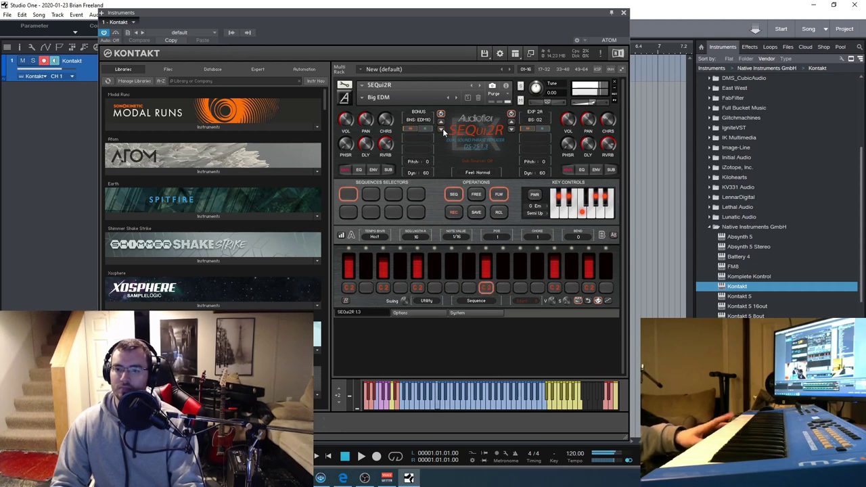
Step: Audition the seventh and eighth sequences of the Big EDM snapshot, ending on the sixth
{"action": "left_click", "coordinate": [392, 214]}
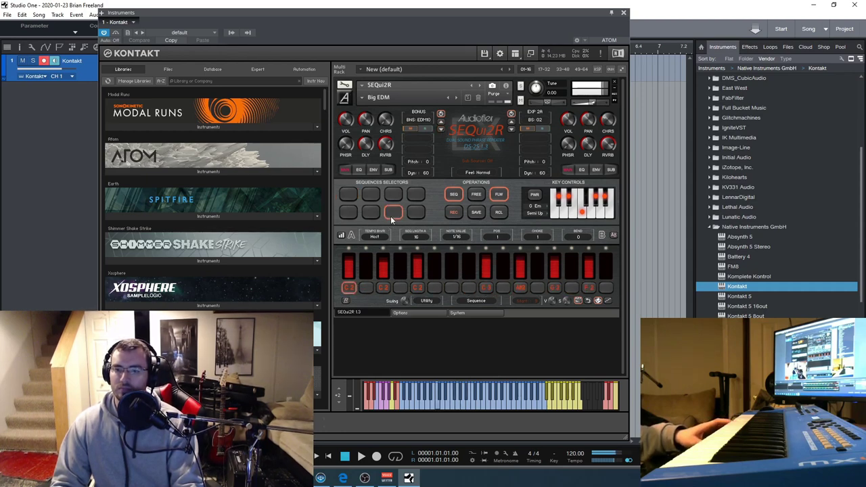
{"action": "left_click", "coordinate": [415, 213]}
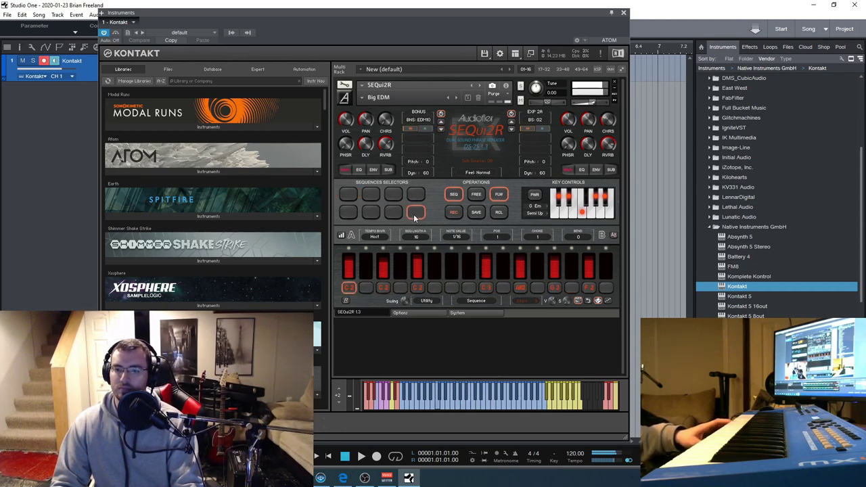
{"action": "left_click", "coordinate": [370, 213]}
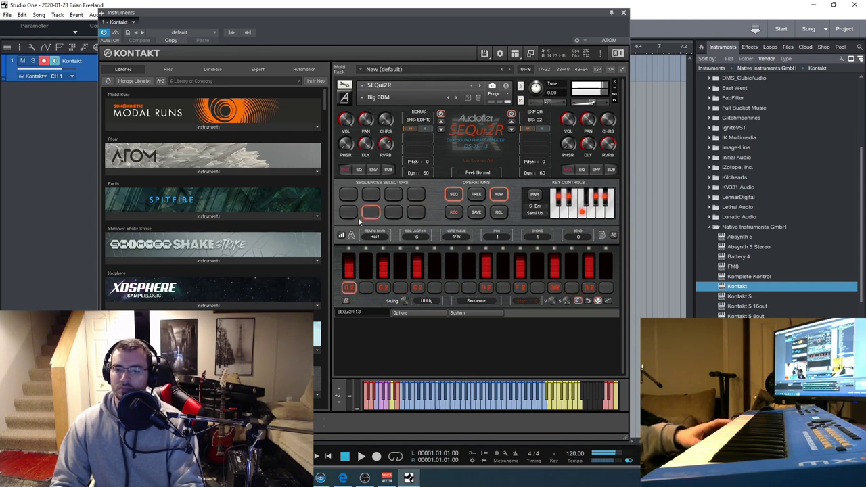
Step: Advance through the Bubble Pulses snapshot to Crazy Plucks and audition its second, first and fifth sequences
{"action": "left_click", "coordinate": [458, 97]}
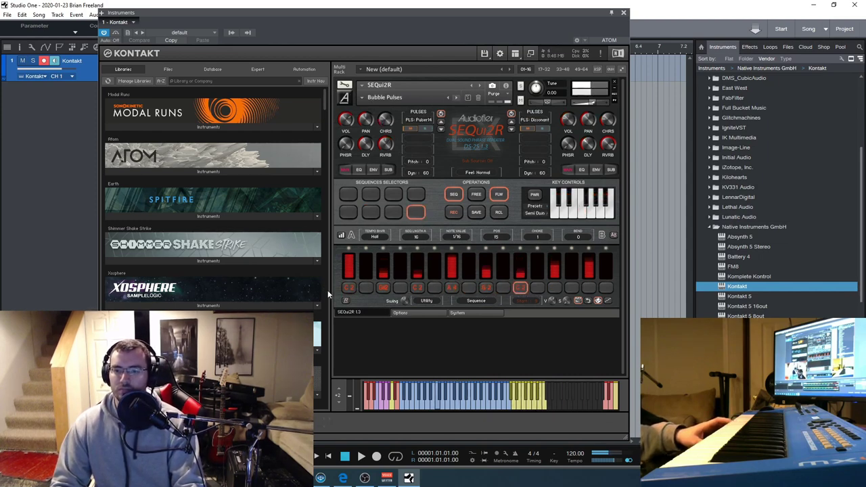
{"action": "left_click", "coordinate": [455, 97]}
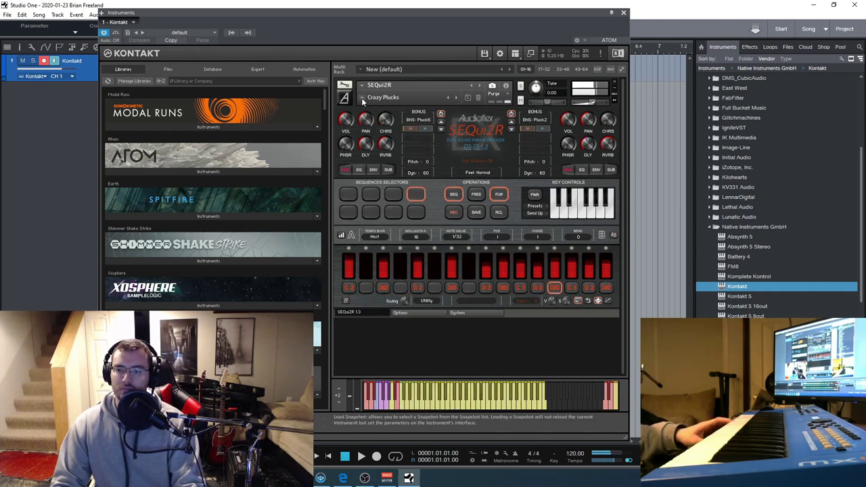
{"action": "left_click", "coordinate": [371, 194]}
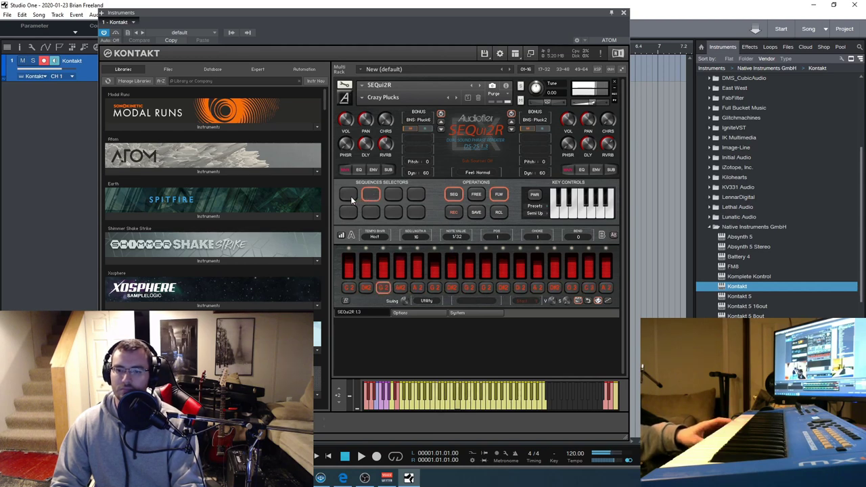
{"action": "left_click", "coordinate": [350, 196]}
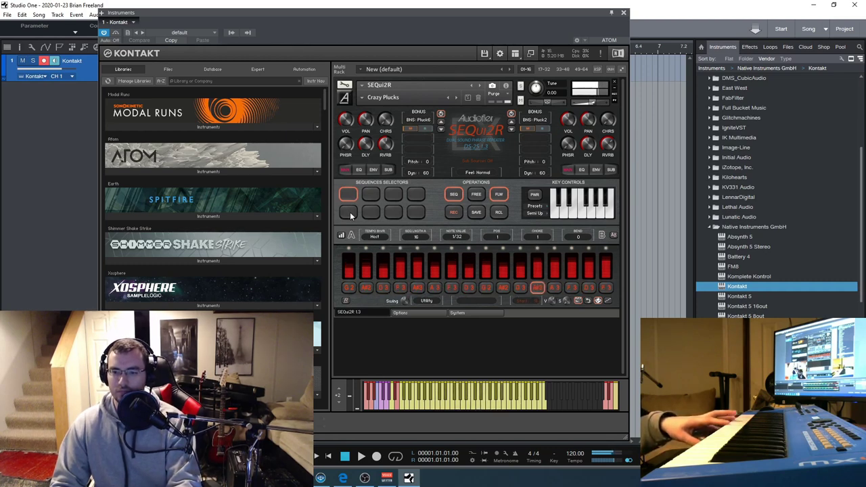
{"action": "left_click", "coordinate": [349, 213]}
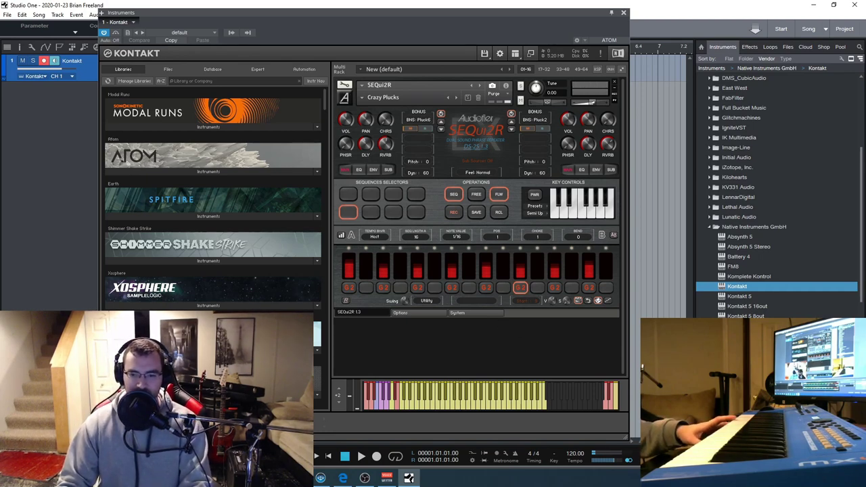
Step: Lower the song tempo to 73.00 and switch Crazy Plucks to the fourth sequence
{"action": "left_click_drag", "start_coordinate": [575, 458], "coordinate": [521, 355]}
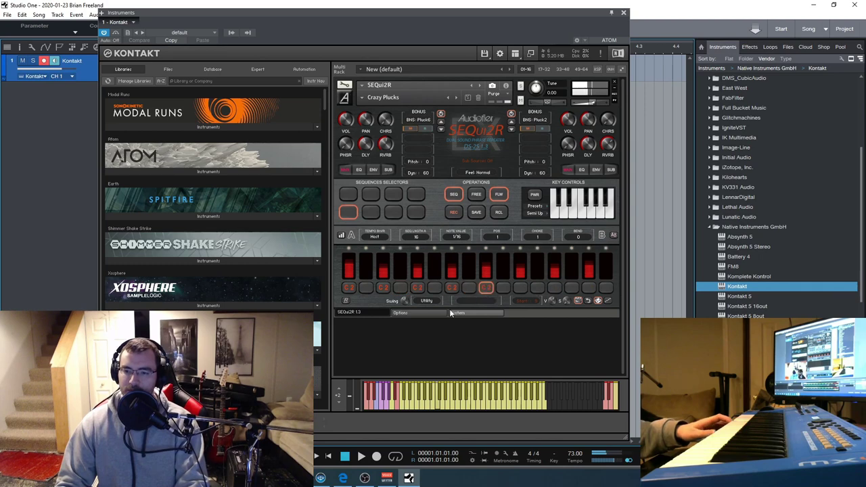
{"action": "left_click", "coordinate": [415, 195]}
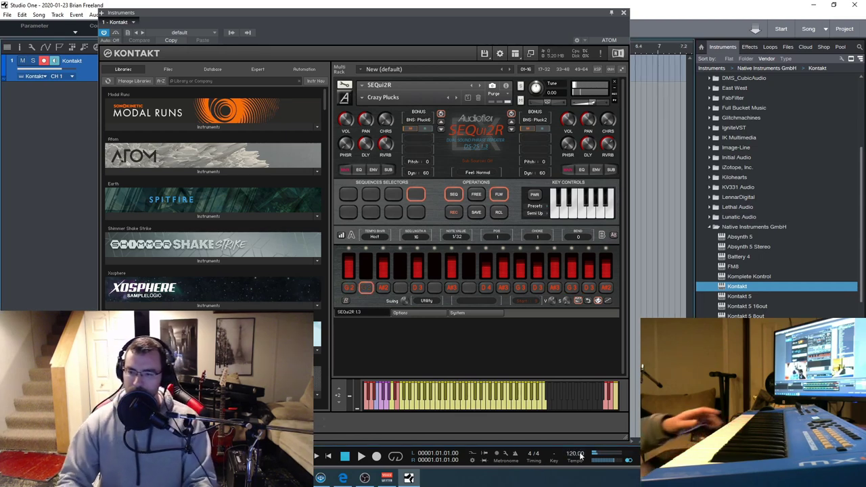
Step: Load the Acoustic Guitar Hits snapshot from the Factory Guitars category and turn on its second sound source
{"action": "left_click", "coordinate": [363, 100]}
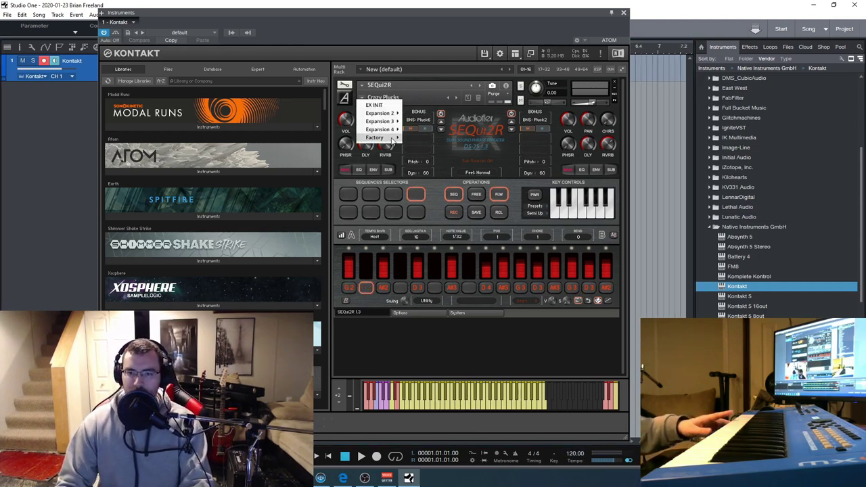
{"action": "mouse_move", "coordinate": [393, 139]}
{"action": "mouse_move", "coordinate": [430, 139]}
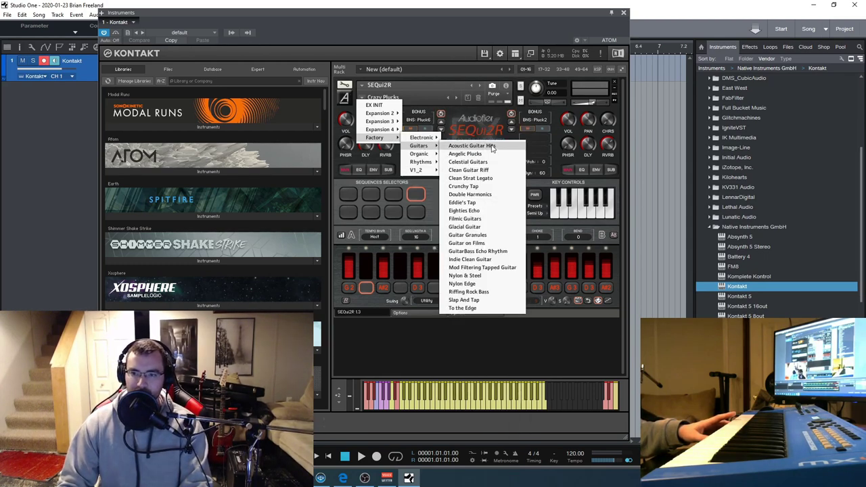
{"action": "left_click", "coordinate": [490, 146]}
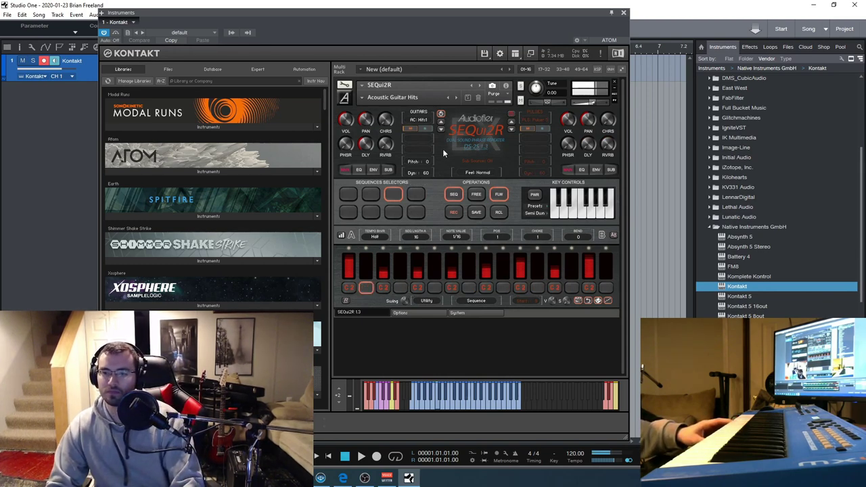
{"action": "left_click", "coordinate": [511, 113]}
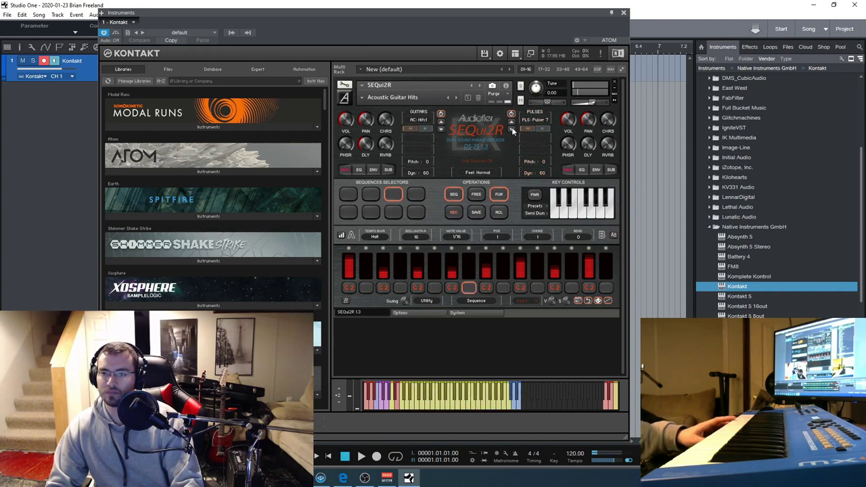
Step: Advance the second sound source of Acoustic Guitar Hits to PLS: Pulser 9 and open its list of pulse sounds
{"action": "left_click", "coordinate": [512, 127]}
{"action": "left_click", "coordinate": [511, 128]}
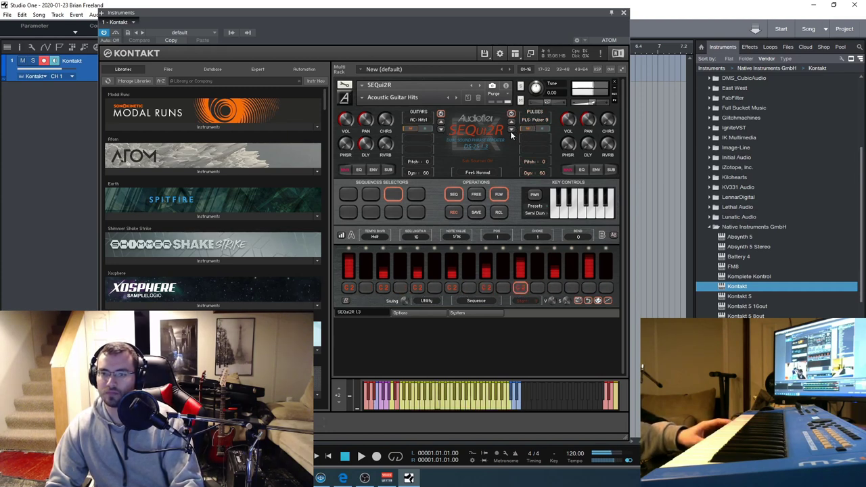
{"action": "left_click", "coordinate": [531, 119]}
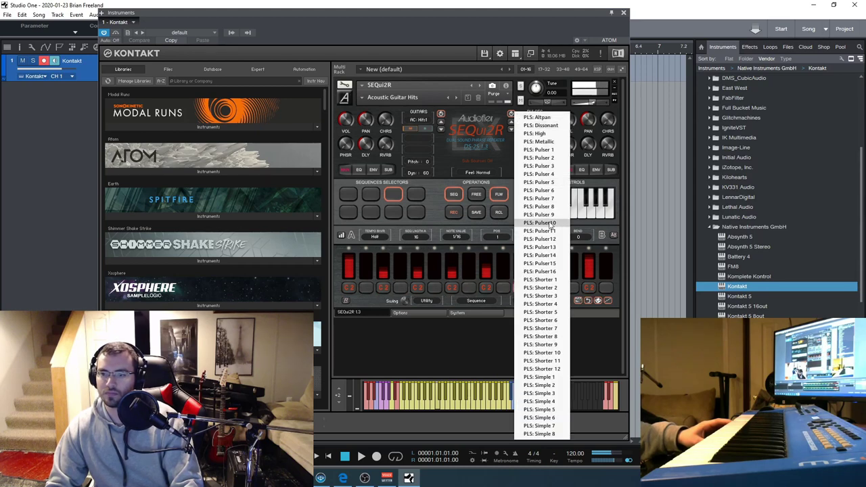
Step: Switch the second sound source to the Guitars category and set its sound to EL: SmallDrive
{"action": "left_click", "coordinate": [540, 119]}
{"action": "left_click", "coordinate": [540, 119]}
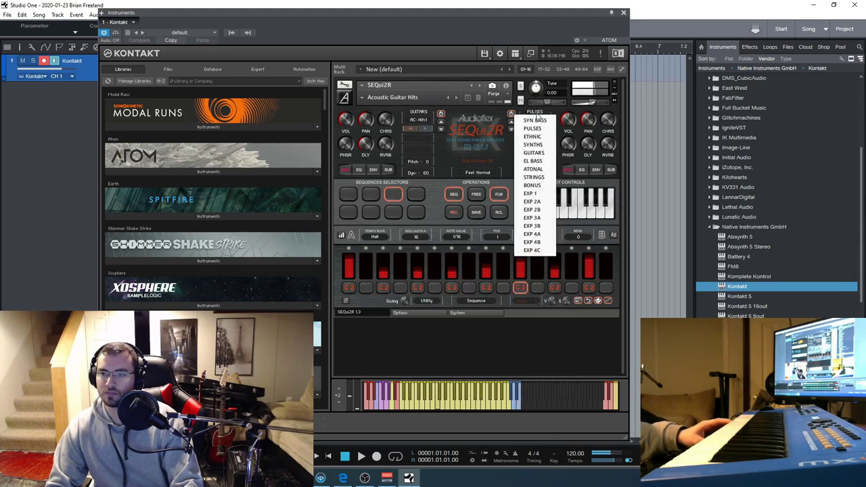
{"action": "left_click", "coordinate": [535, 153]}
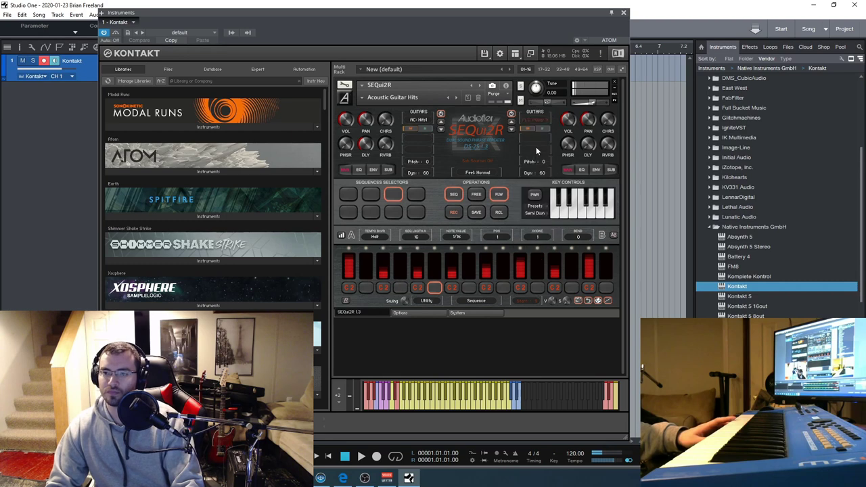
{"action": "left_click", "coordinate": [528, 119]}
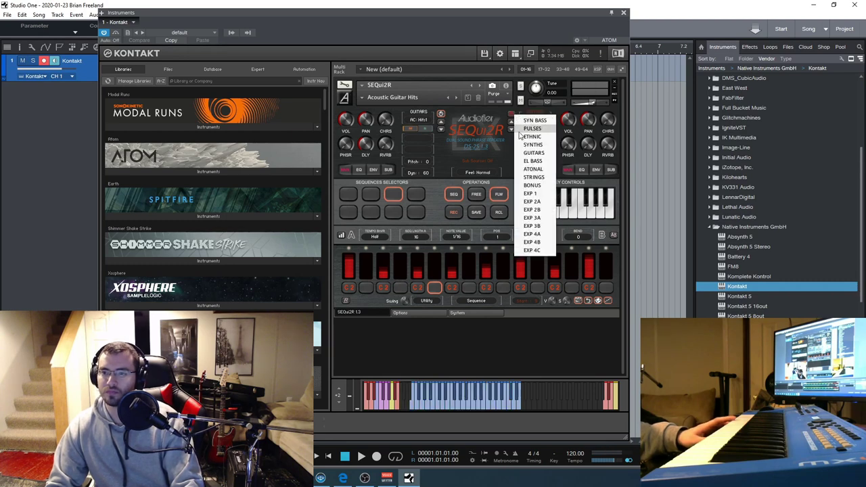
{"action": "left_click", "coordinate": [538, 154]}
{"action": "left_click", "coordinate": [534, 125]}
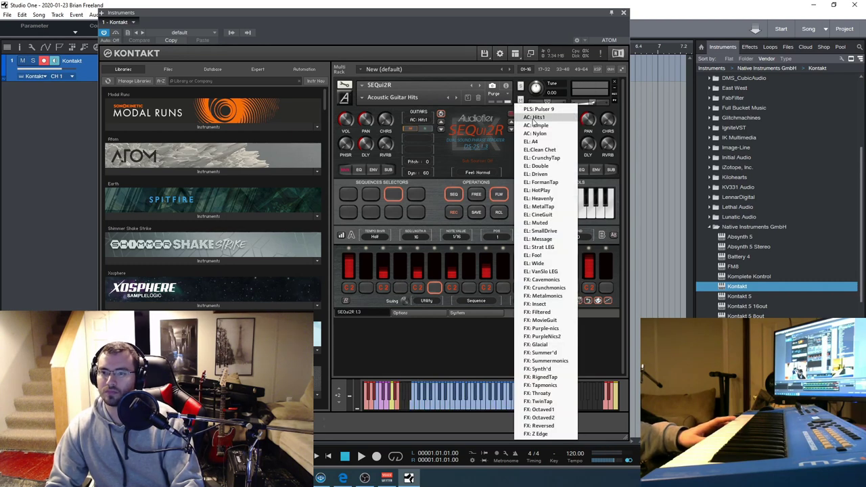
{"action": "left_click", "coordinate": [552, 224]}
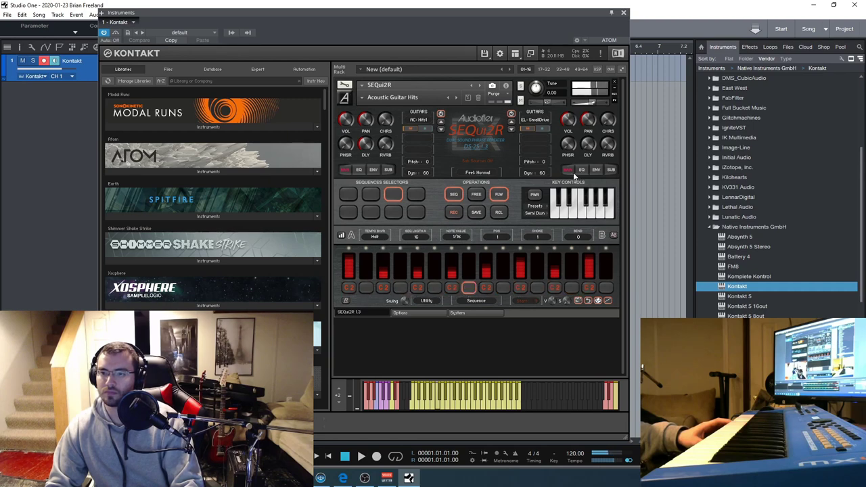
Step: Audition EL: Message and FX: Summer'd as the second sound source, ending with that source turned off
{"action": "left_click", "coordinate": [511, 131]}
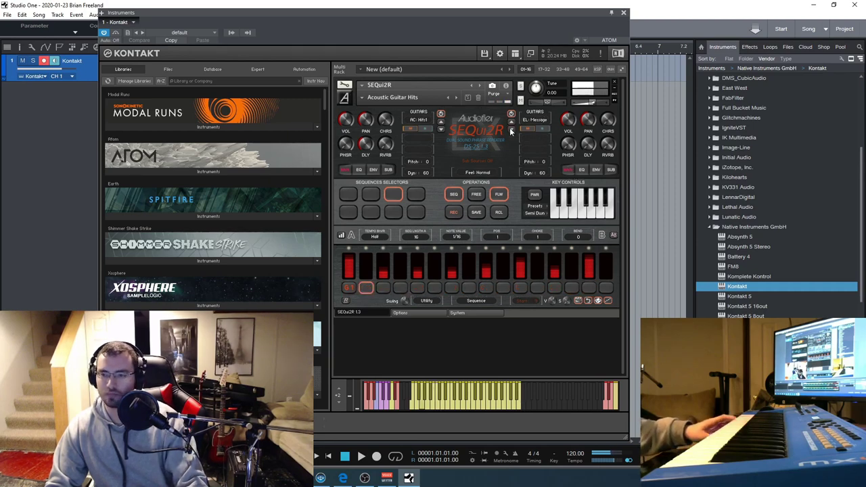
{"action": "left_click", "coordinate": [530, 121]}
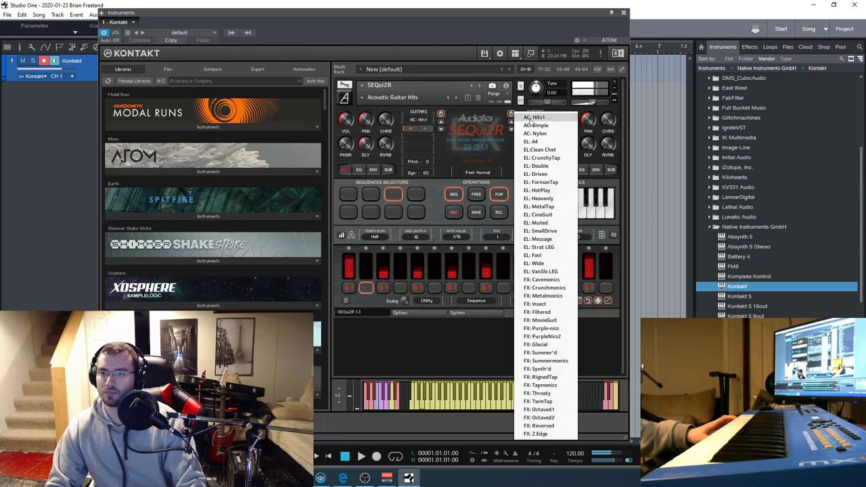
{"action": "left_click", "coordinate": [541, 352]}
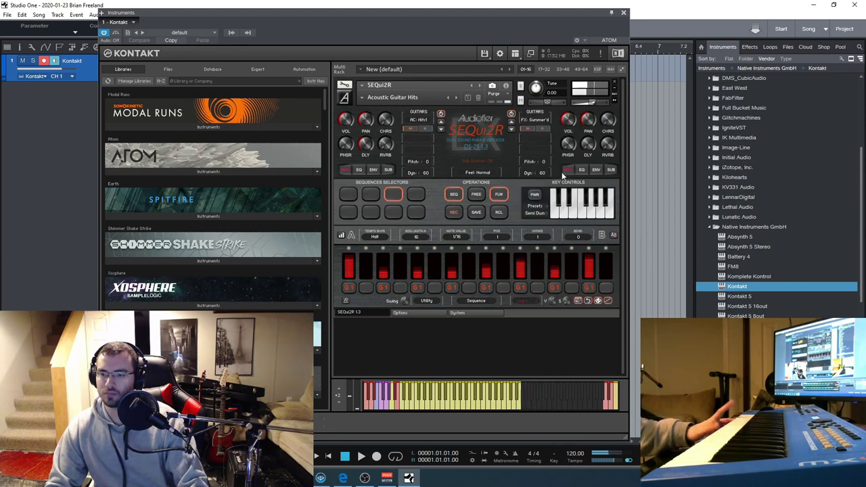
{"action": "left_click", "coordinate": [511, 114]}
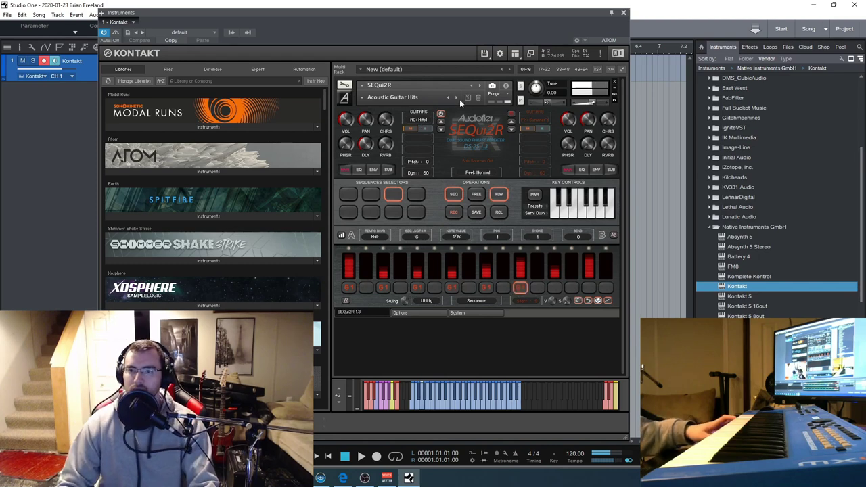
Step: Advance to the Angelic Plucks snapshot and step its second sound source through FX: Glacial to FX: Summer'd
{"action": "left_click", "coordinate": [456, 97]}
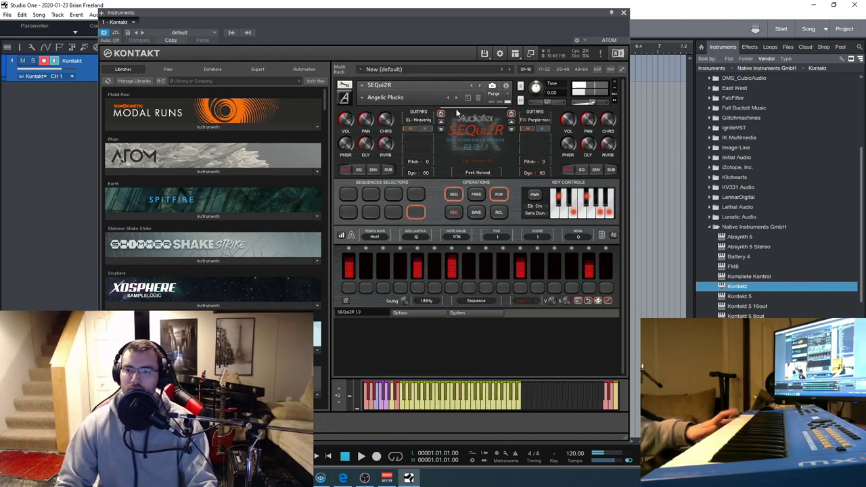
{"action": "left_click", "coordinate": [512, 128]}
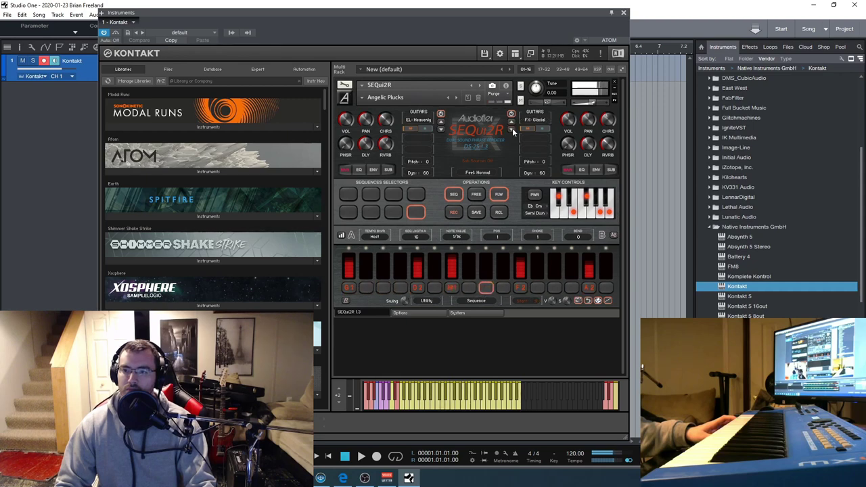
{"action": "left_click", "coordinate": [512, 128]}
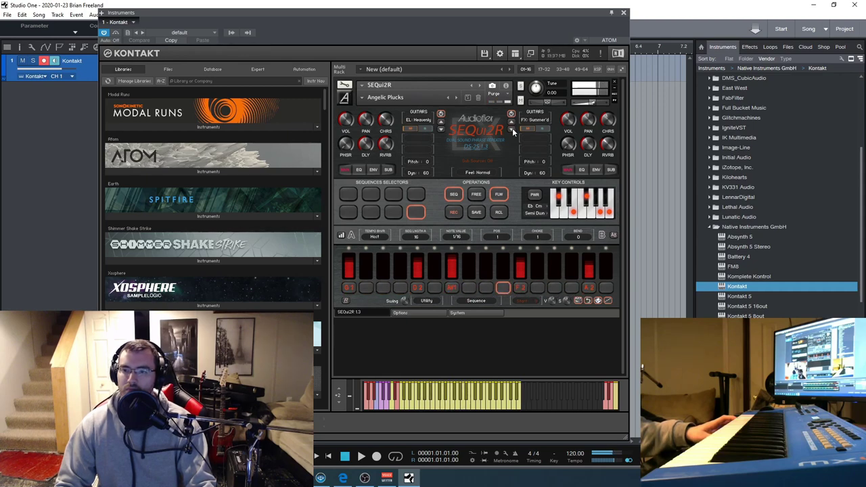
Step: Select the first sequence of Angelic Plucks and advance its two sound sources to EL: CineGuit and FX: Synth'd
{"action": "left_click", "coordinate": [441, 128]}
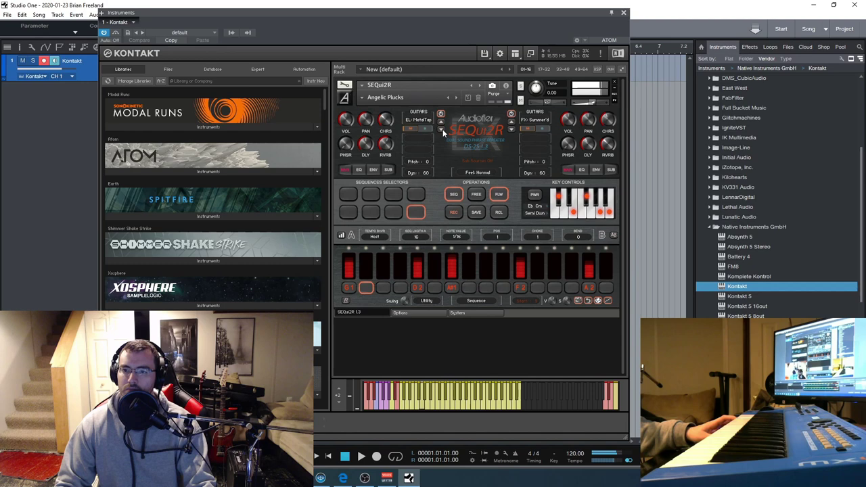
{"action": "left_click", "coordinate": [348, 194]}
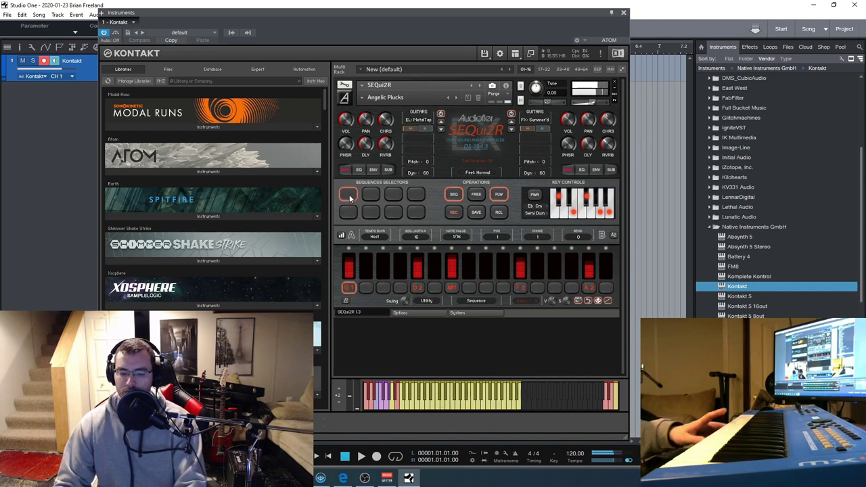
{"action": "left_click", "coordinate": [443, 128]}
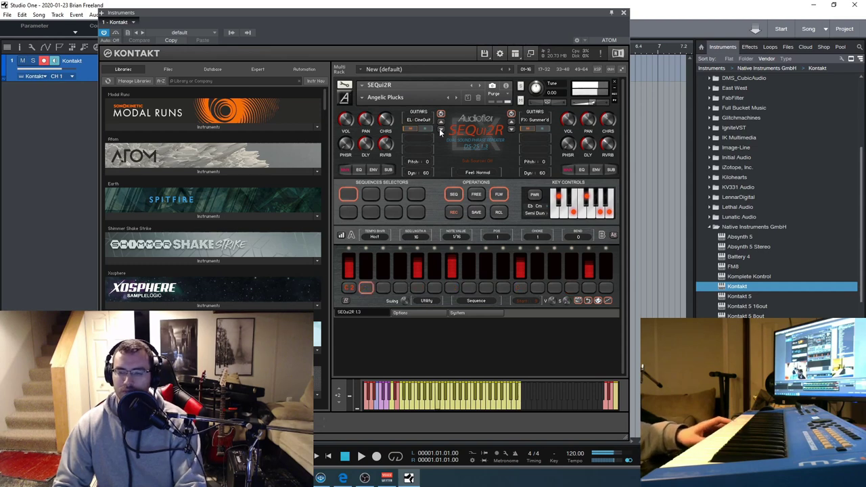
{"action": "left_click", "coordinate": [513, 130]}
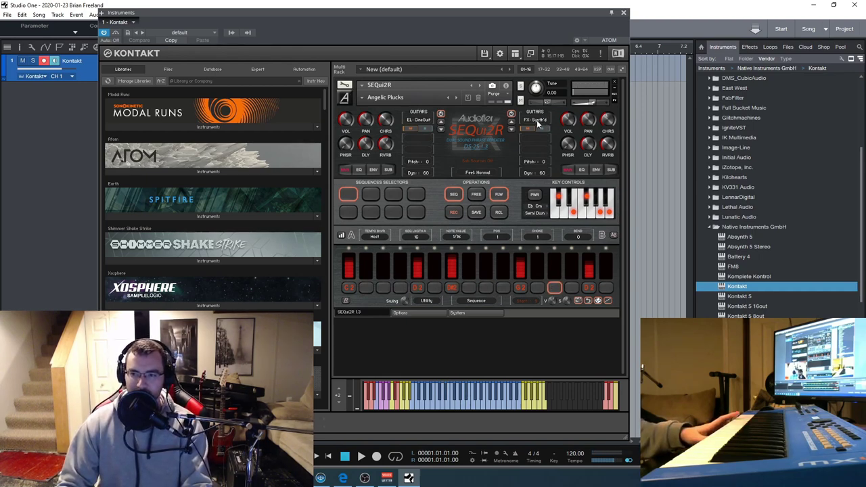
Step: Switch the second sound source of Angelic Plucks to the Synths category and choose SYN: Ov'driven
{"action": "left_click", "coordinate": [543, 119]}
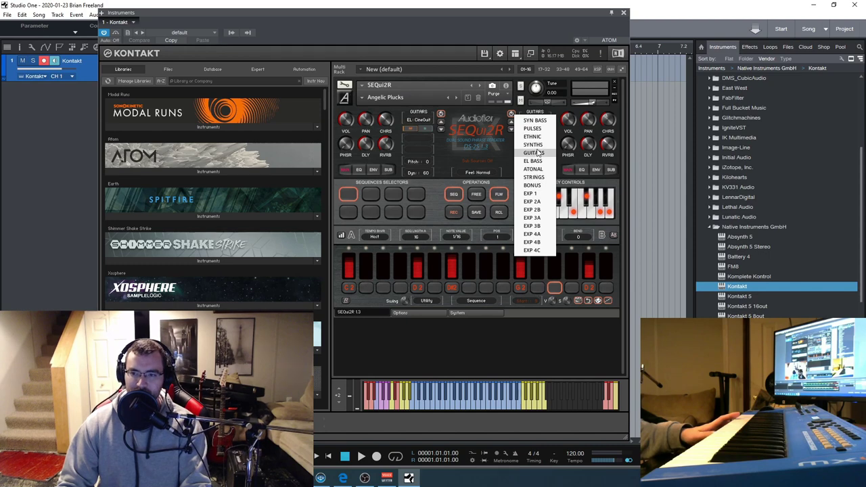
{"action": "left_click", "coordinate": [540, 146]}
{"action": "left_click", "coordinate": [525, 119]}
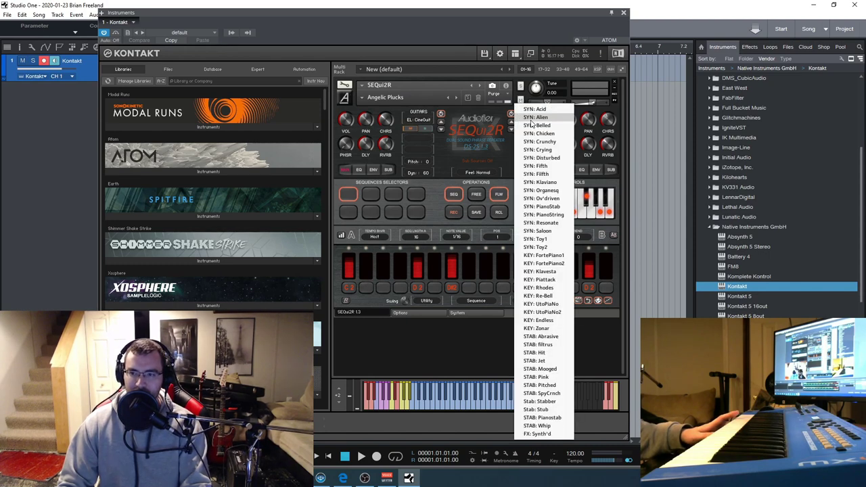
{"action": "left_click", "coordinate": [546, 198]}
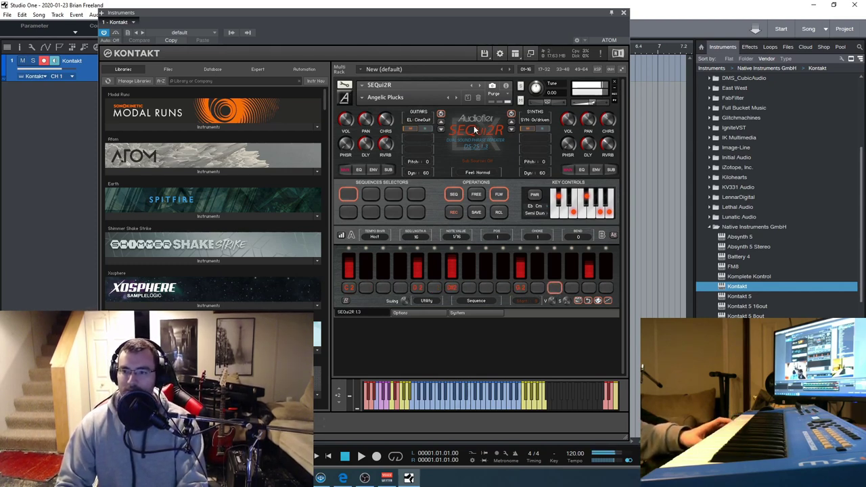
Step: Turn the first sound source off and back on to audition the second source on its own
{"action": "left_click", "coordinate": [440, 114]}
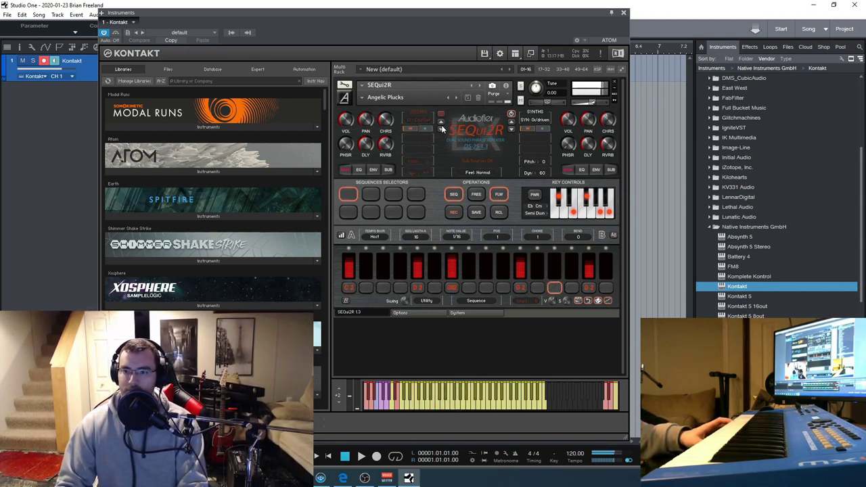
{"action": "left_click", "coordinate": [441, 124]}
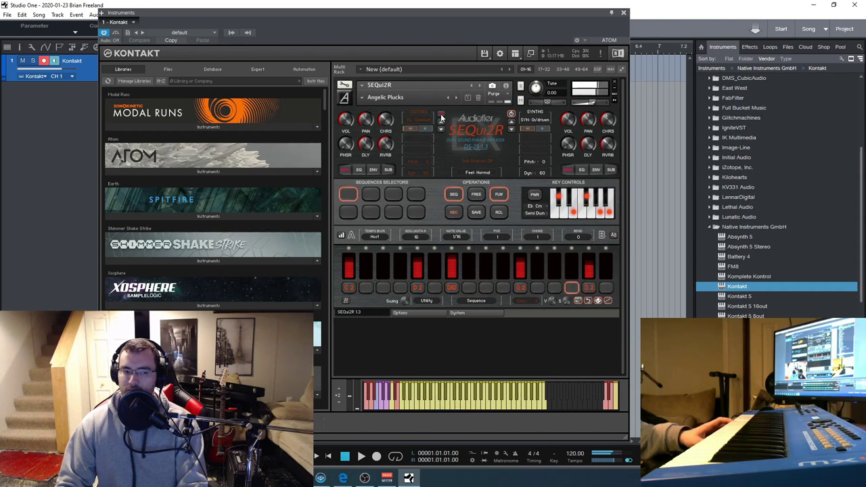
{"action": "left_click", "coordinate": [441, 115]}
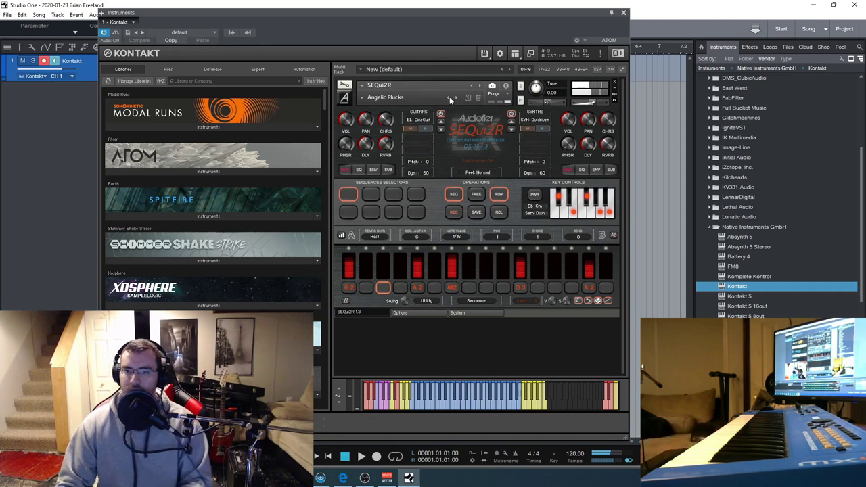
Step: Load the Ethnic Bells snapshot from the Factory Organic category
{"action": "left_click", "coordinate": [382, 97]}
{"action": "mouse_move", "coordinate": [374, 138]}
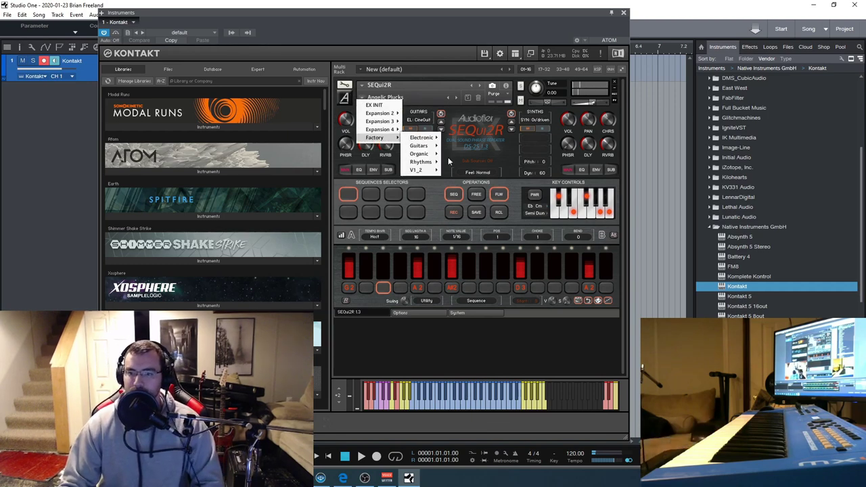
{"action": "mouse_move", "coordinate": [419, 154]}
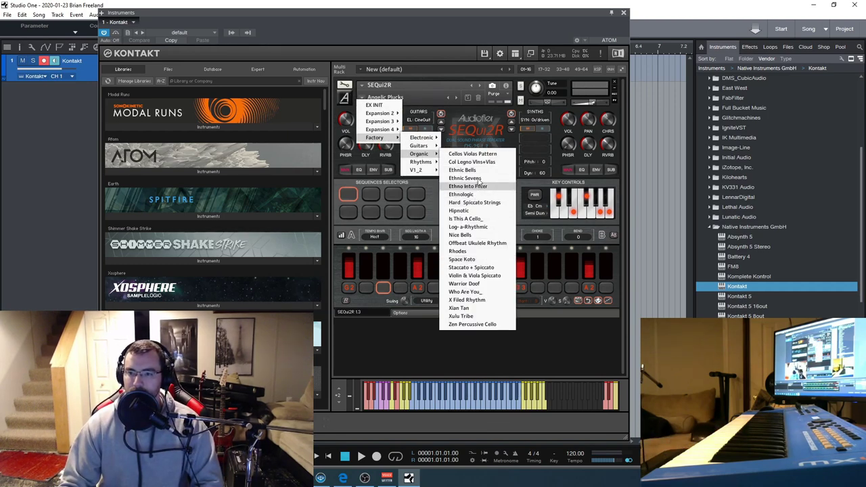
{"action": "left_click", "coordinate": [464, 170]}
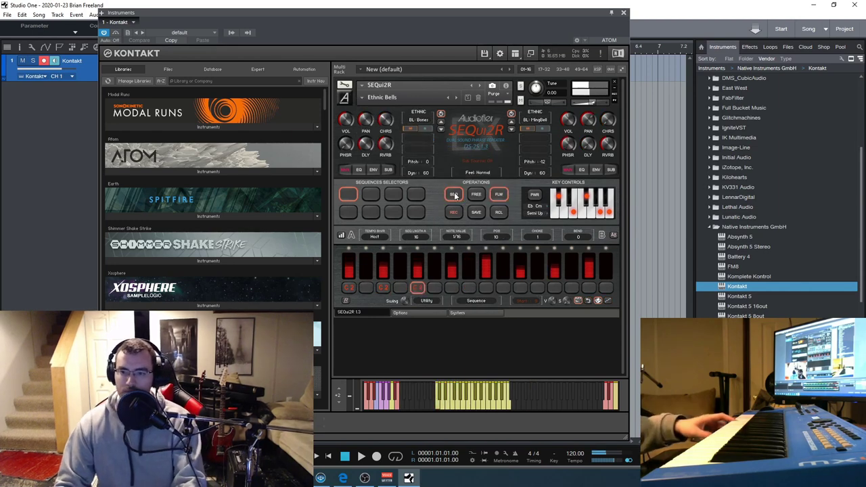
Step: Step the second sound source of Ethnic Bells through the following bell sounds, ending on BL: Glass
{"action": "left_click", "coordinate": [512, 132]}
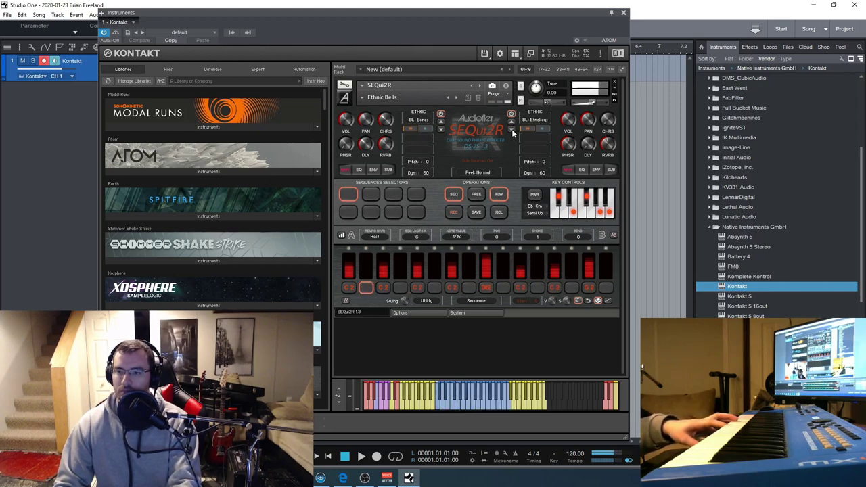
{"action": "left_click", "coordinate": [512, 133]}
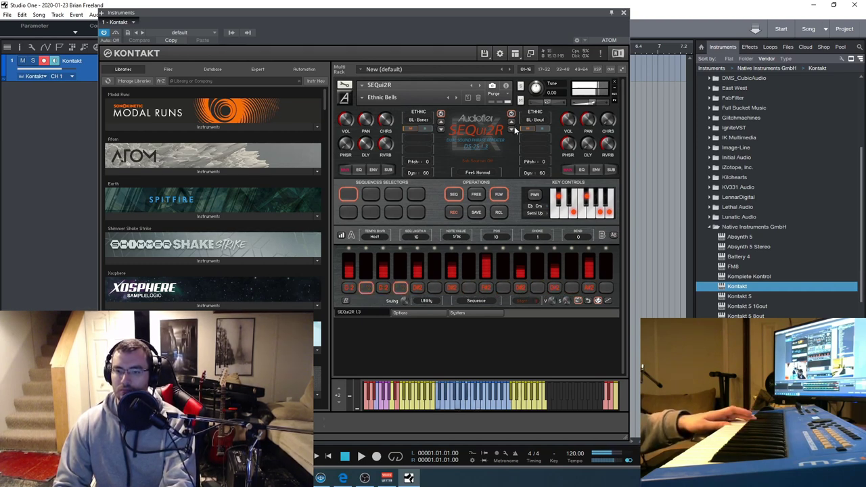
{"action": "left_click", "coordinate": [514, 128]}
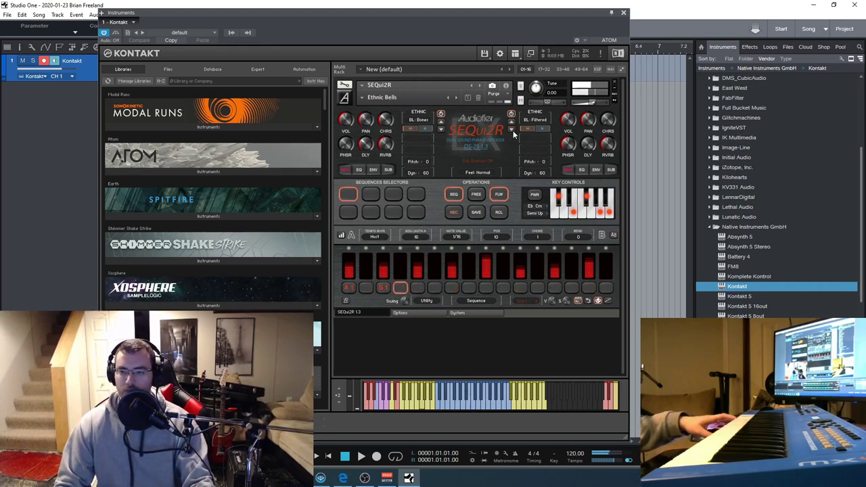
{"action": "left_click", "coordinate": [512, 127]}
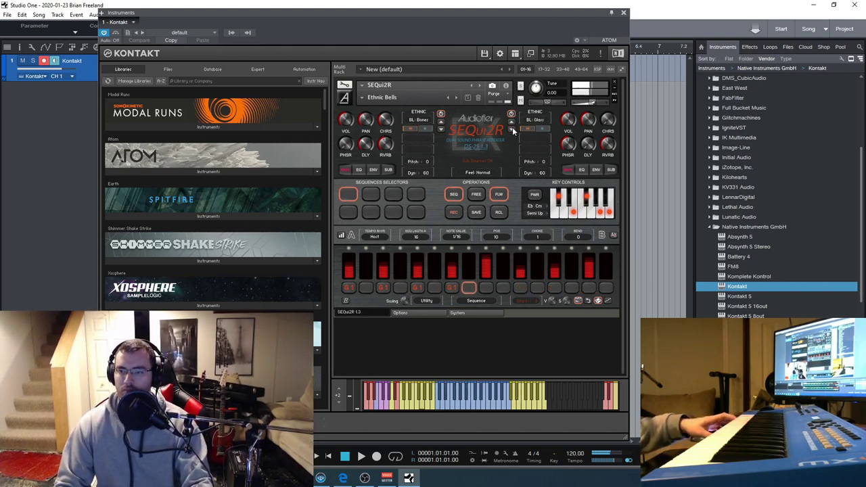
Step: Advance to the Ethnic Sevens snapshot and switch it to the eighth sequence
{"action": "left_click", "coordinate": [457, 97]}
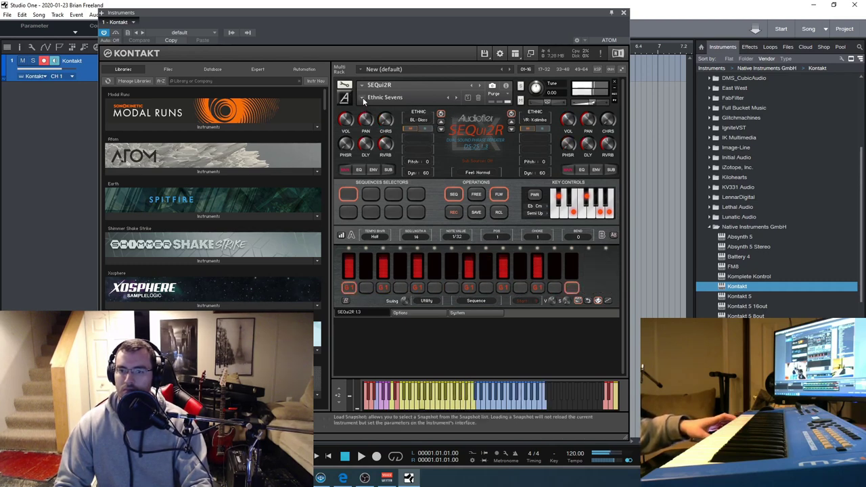
{"action": "left_click", "coordinate": [417, 212]}
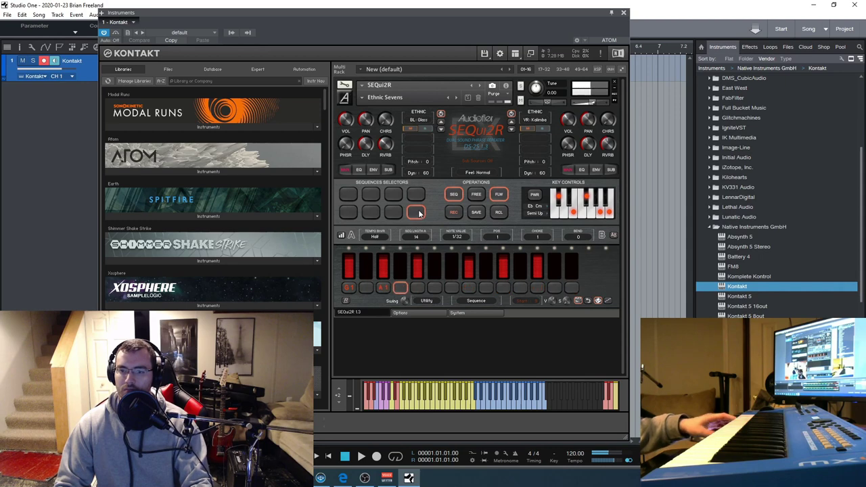
Step: Load the Atonal Panning Rhythm snapshot from the Factory Rhythms category
{"action": "left_click", "coordinate": [379, 98]}
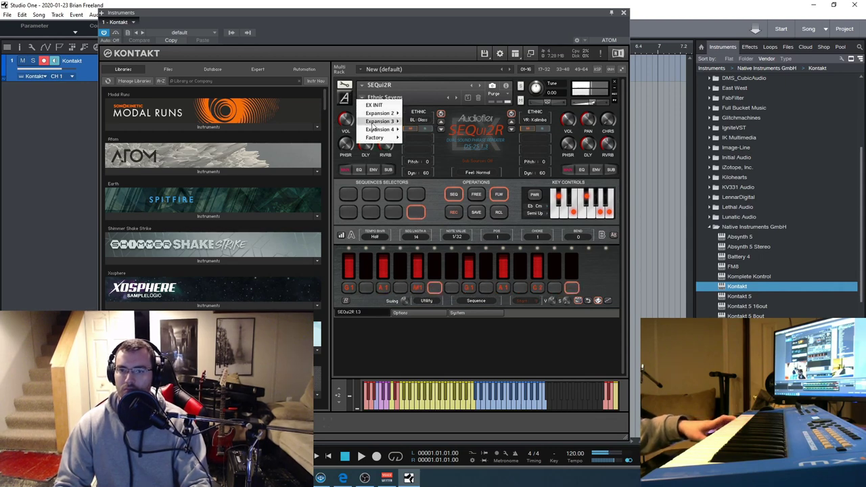
{"action": "mouse_move", "coordinate": [371, 123]}
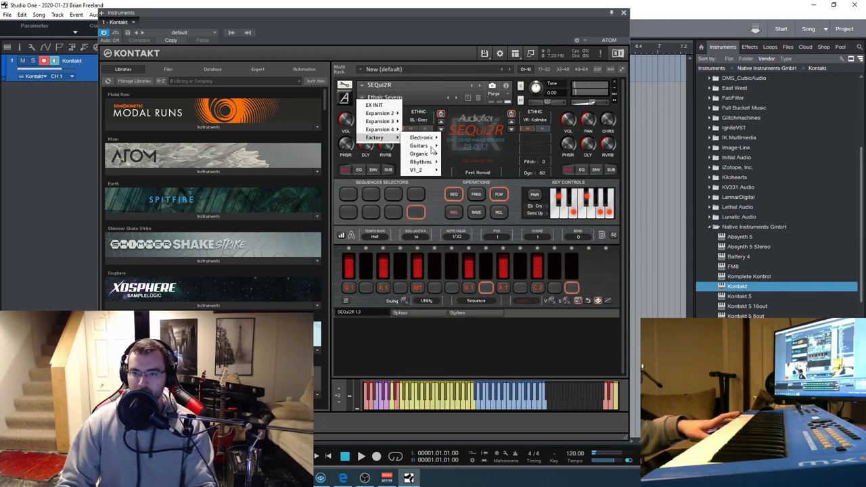
{"action": "mouse_move", "coordinate": [433, 165]}
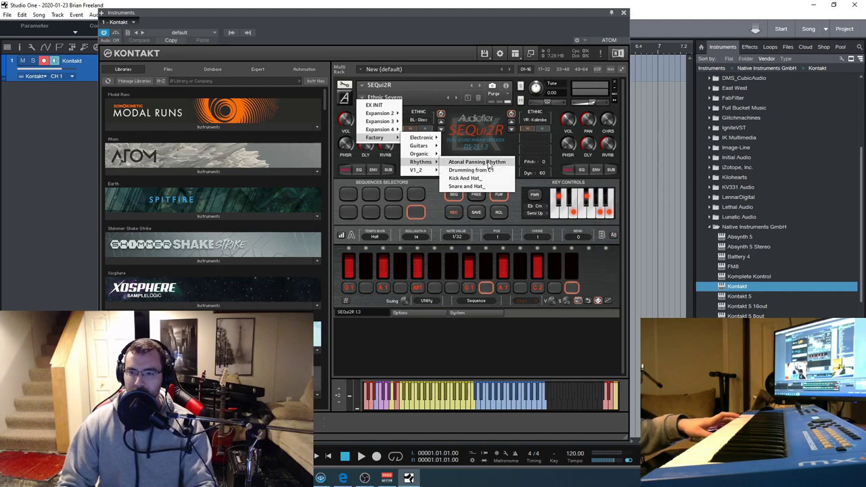
{"action": "left_click", "coordinate": [477, 162]}
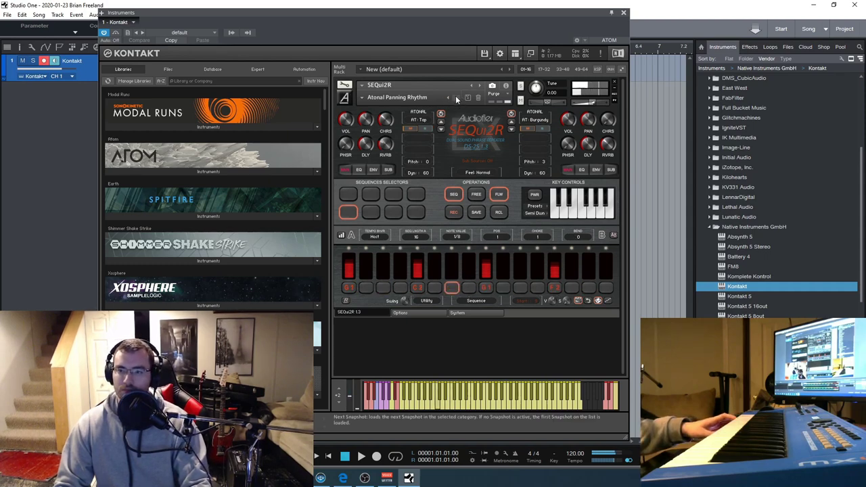
Step: Advance past Drumming from C1 to the Kick And Hat_ snapshot and audition its eighth, sixth and third sequences
{"action": "left_click", "coordinate": [455, 96]}
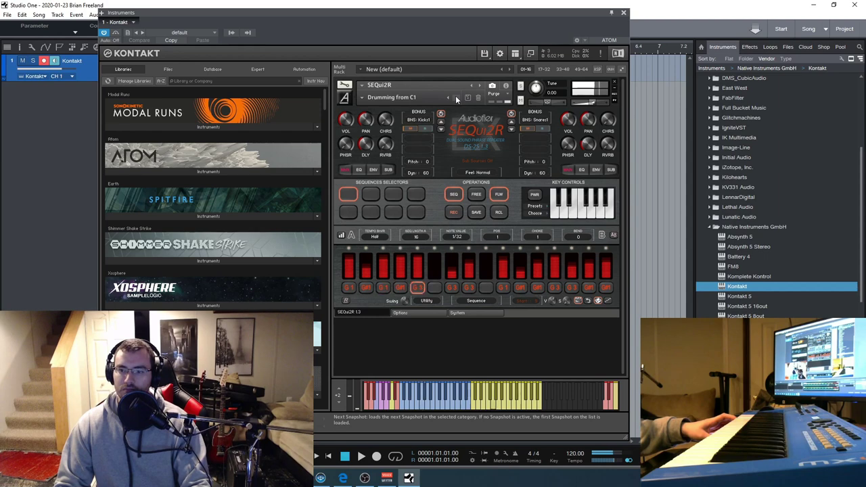
{"action": "left_click", "coordinate": [456, 98]}
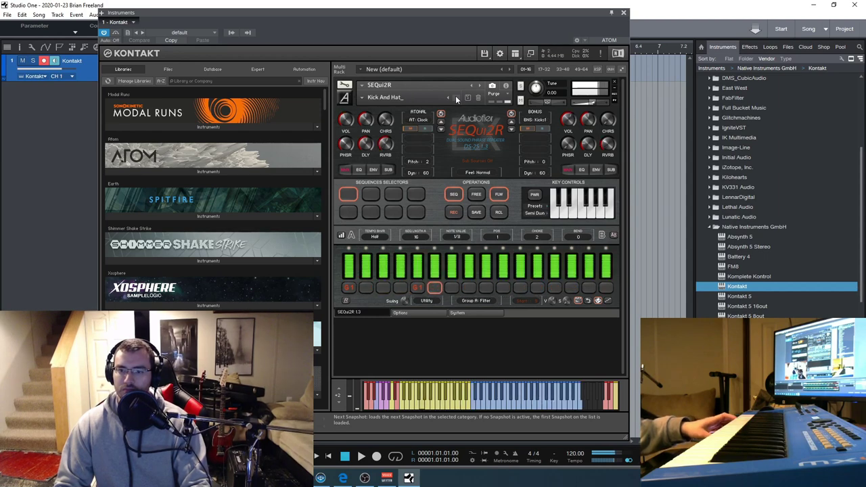
{"action": "left_click", "coordinate": [416, 213]}
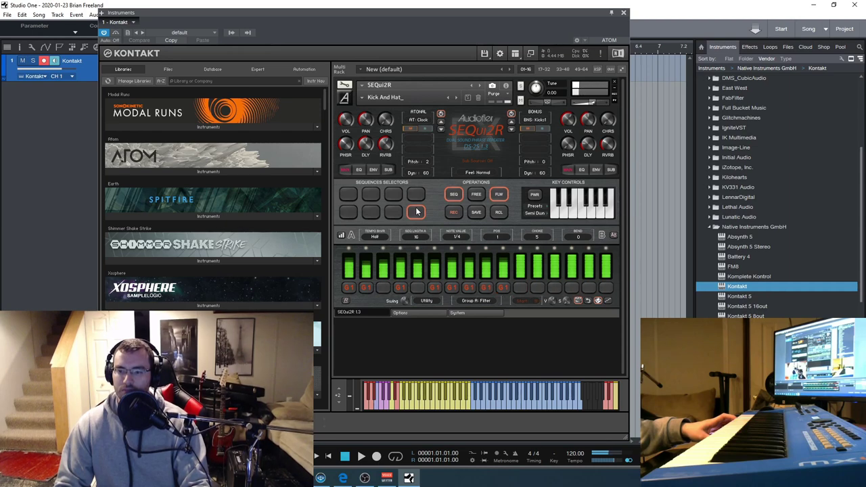
{"action": "left_click", "coordinate": [375, 212]}
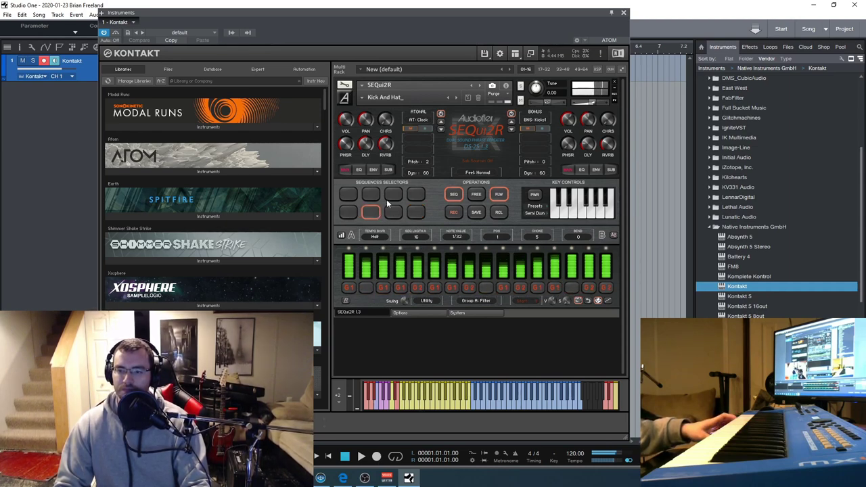
{"action": "left_click", "coordinate": [395, 195]}
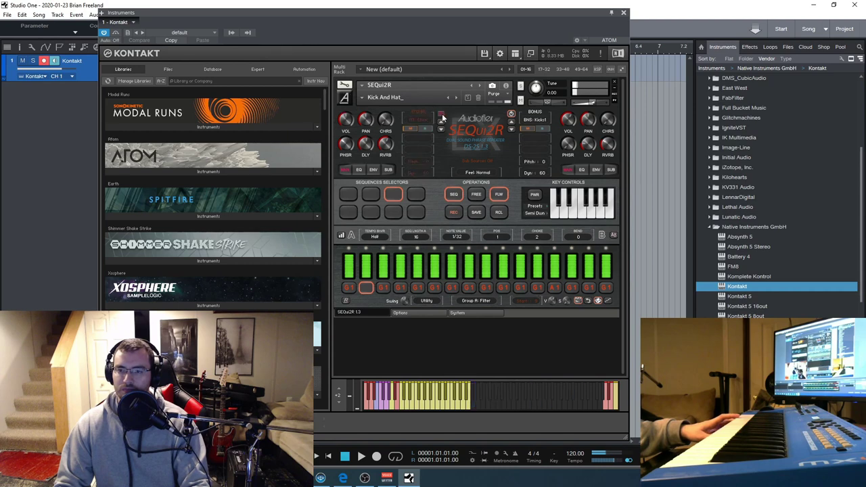
Step: Turn the first sound source of Kick And Hat_ off and back on to hear the kick alone
{"action": "left_click", "coordinate": [441, 114]}
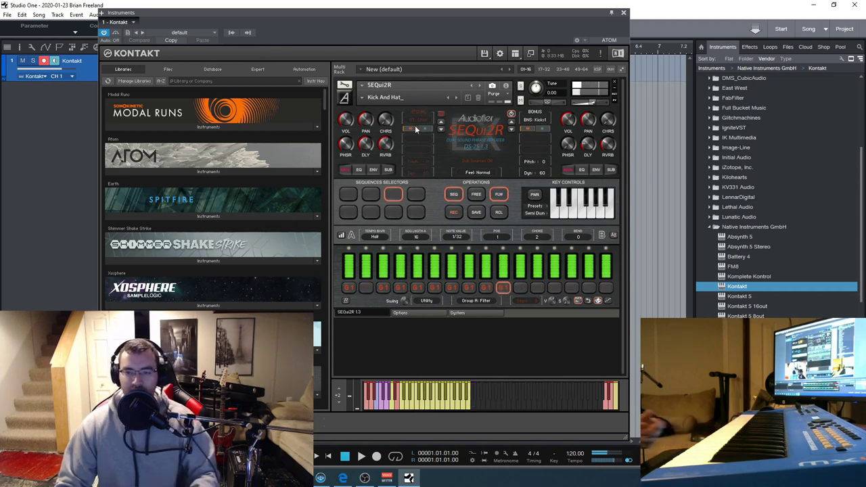
{"action": "left_click", "coordinate": [441, 114]}
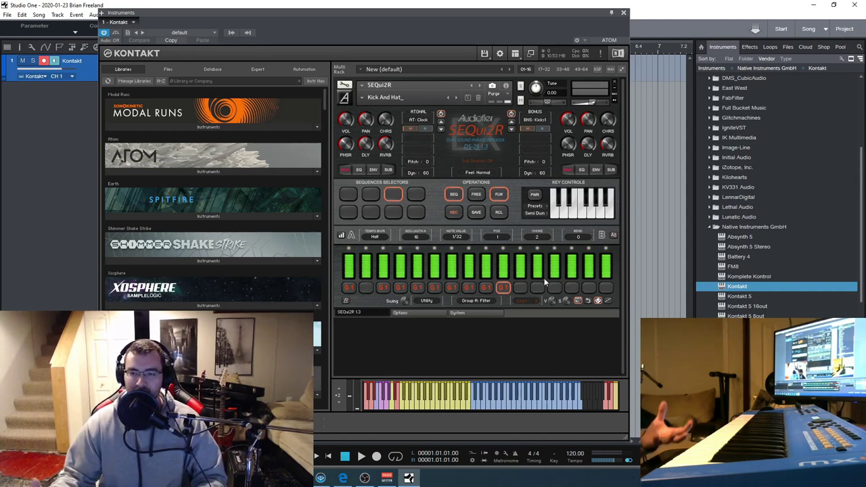
Step: Load the BASS - Plucky snapshot from Expansion 2
{"action": "left_click", "coordinate": [383, 97]}
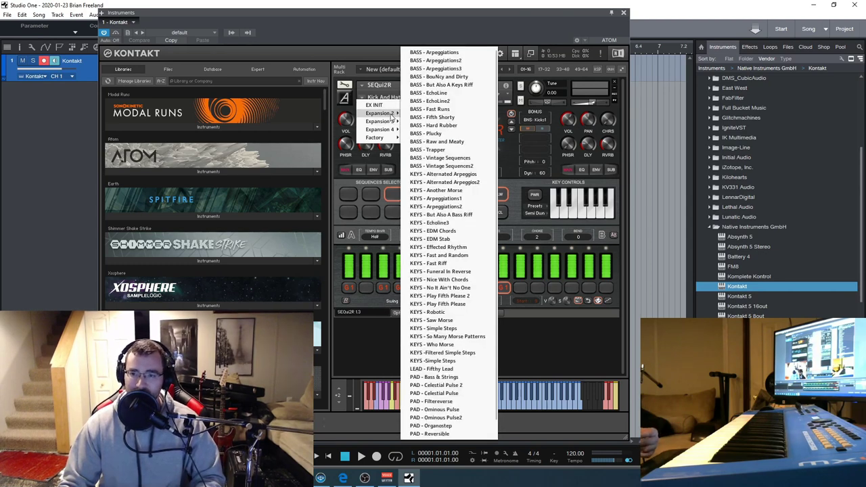
{"action": "mouse_move", "coordinate": [381, 113]}
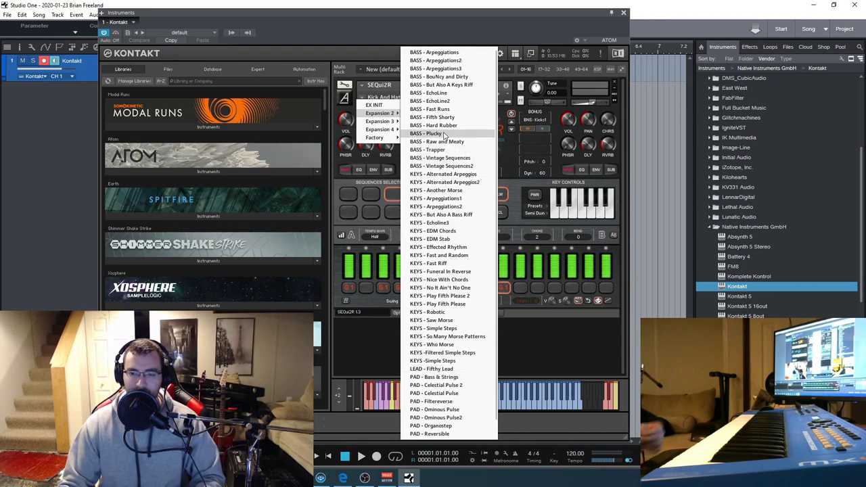
{"action": "left_click", "coordinate": [433, 134]}
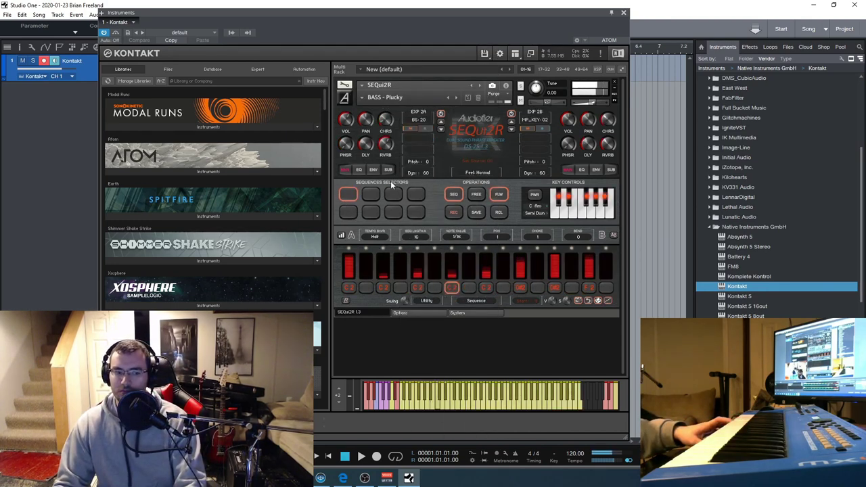
Step: Load the KEYS - Effected Rhythm snapshot from Expansion 2
{"action": "left_click", "coordinate": [385, 97]}
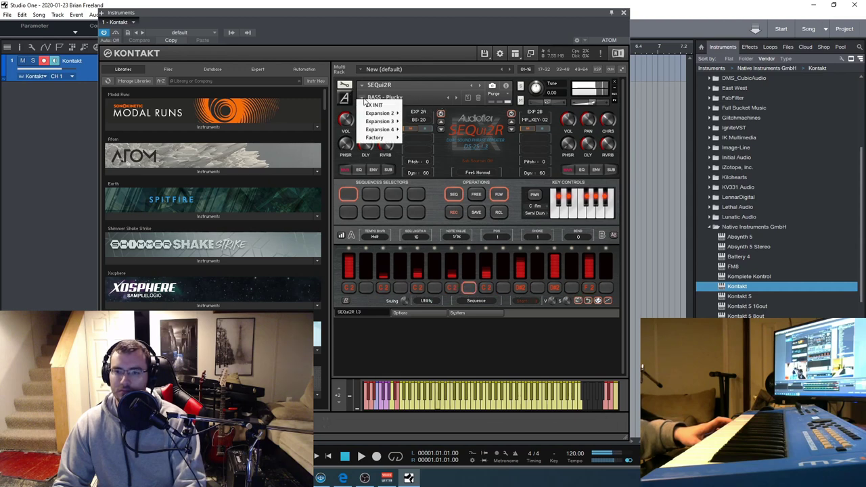
{"action": "mouse_move", "coordinate": [391, 115]}
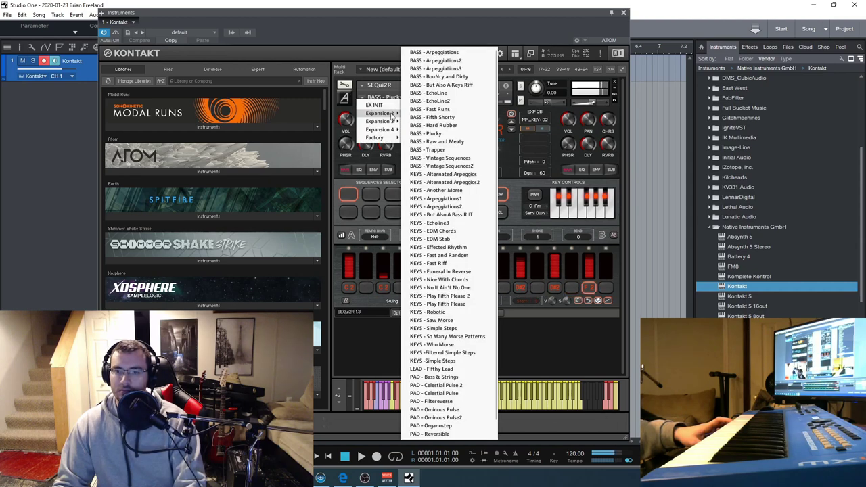
{"action": "left_click", "coordinate": [464, 248]}
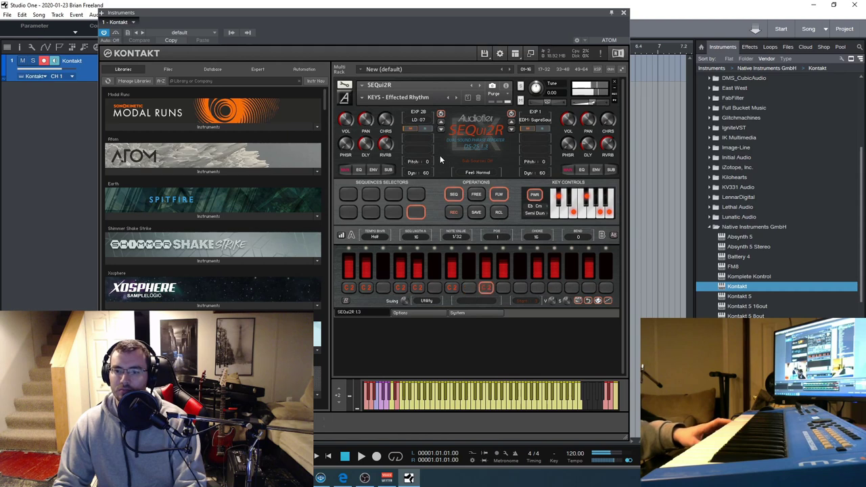
Step: Switch Effected Rhythm to its second sequence and change the second sound source to EDM: Trash
{"action": "left_click", "coordinate": [370, 194]}
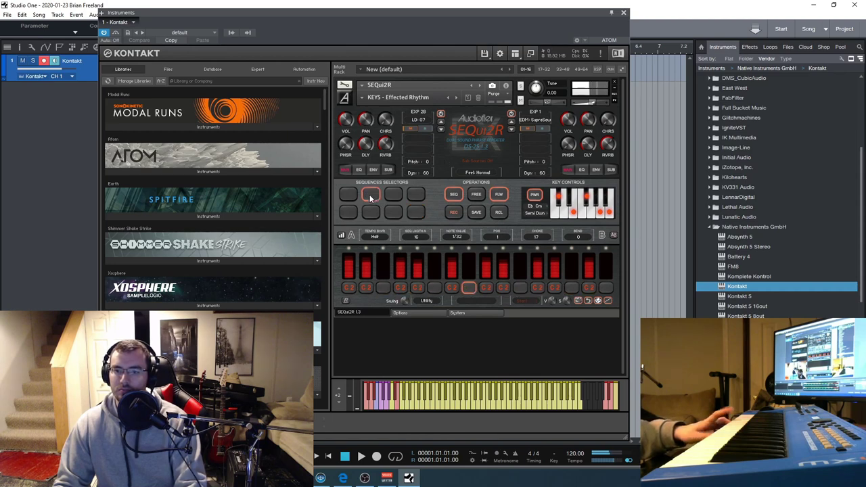
{"action": "left_click", "coordinate": [512, 130]}
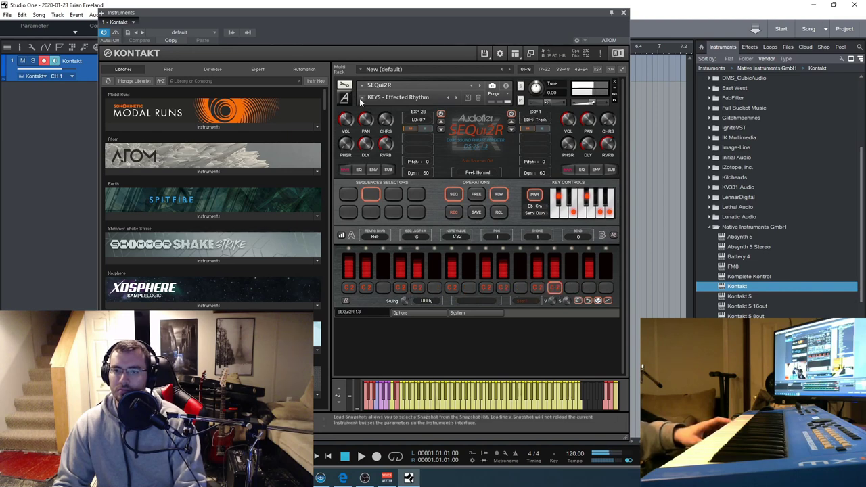
Step: Load the PAD - Filtereverse snapshot from Expansion 2 and step its second sound source forward to SYN: 19
{"action": "left_click", "coordinate": [362, 97]}
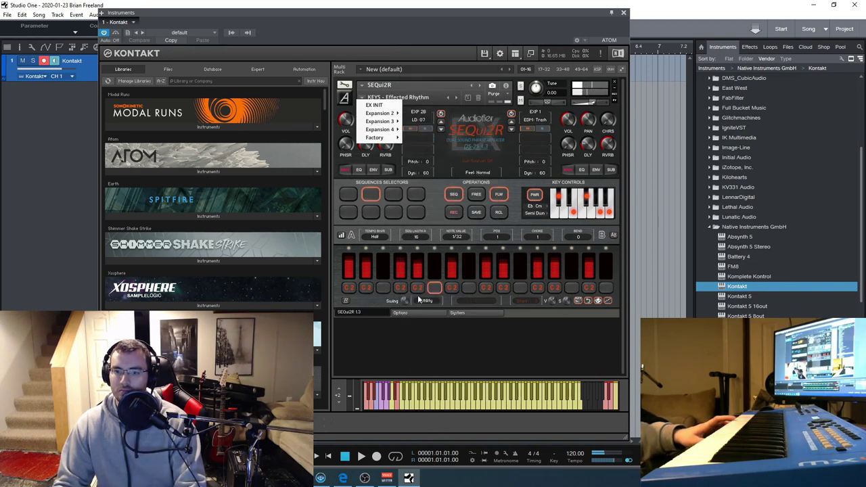
{"action": "mouse_move", "coordinate": [377, 113]}
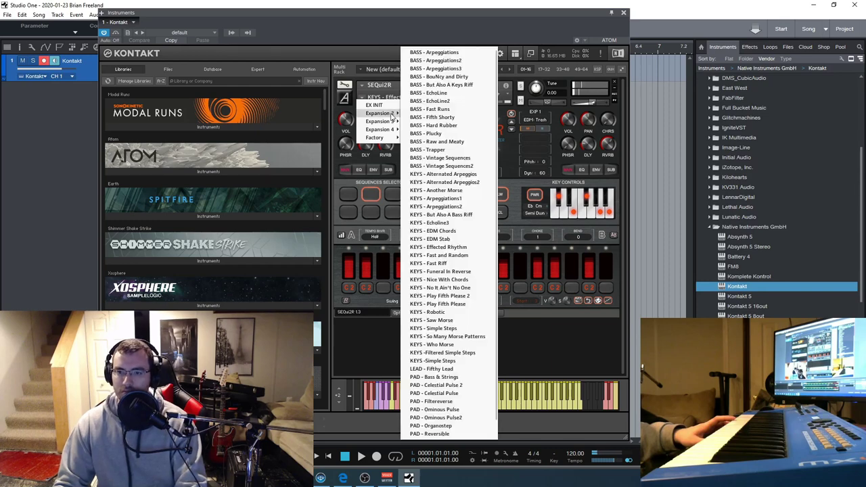
{"action": "left_click", "coordinate": [436, 401]}
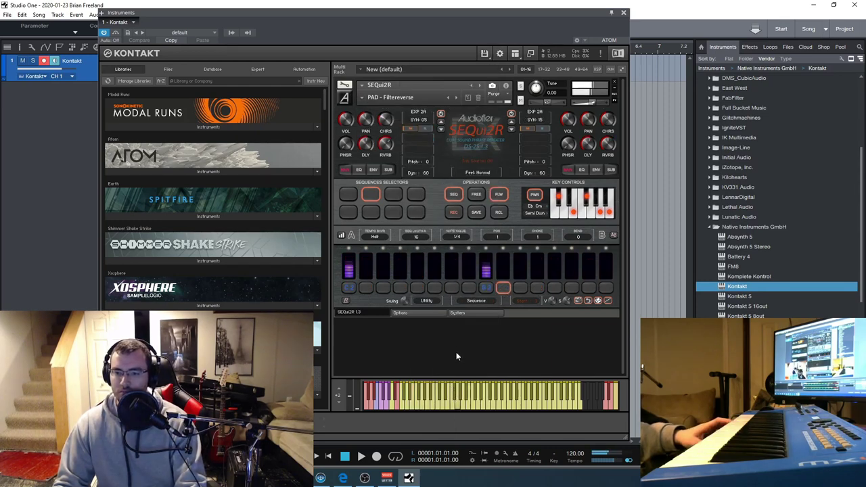
{"action": "left_click", "coordinate": [512, 129]}
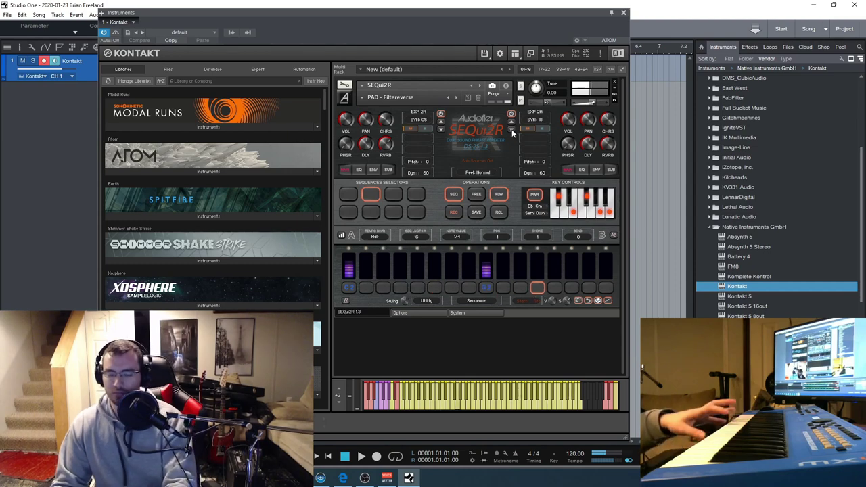
{"action": "left_click", "coordinate": [511, 129]}
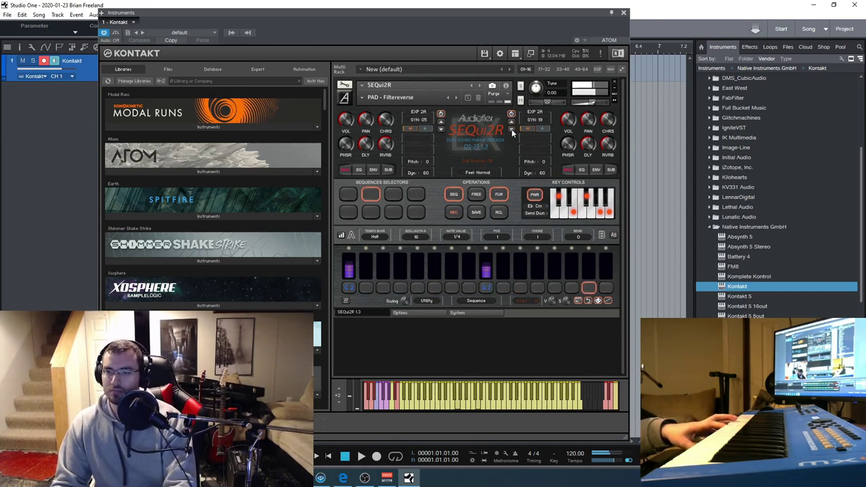
Step: Load the AMB - Sea Train PAd snapshot from Expansion 3
{"action": "left_click", "coordinate": [362, 97]}
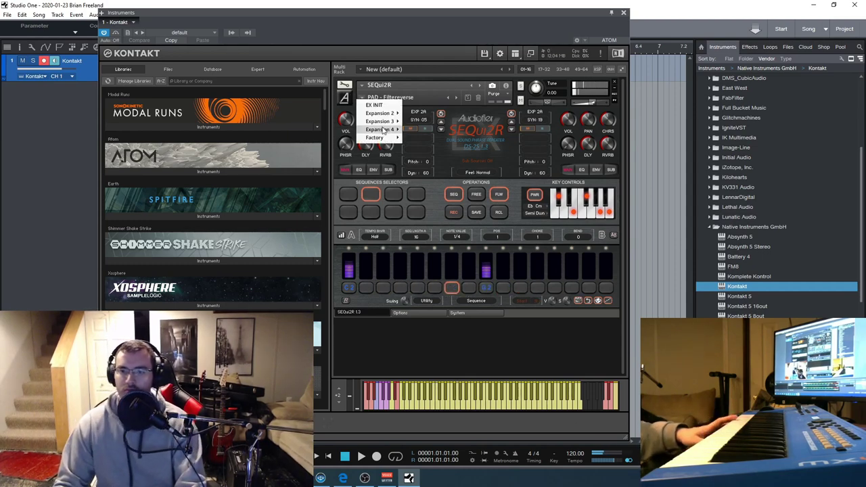
{"action": "mouse_move", "coordinate": [383, 121]}
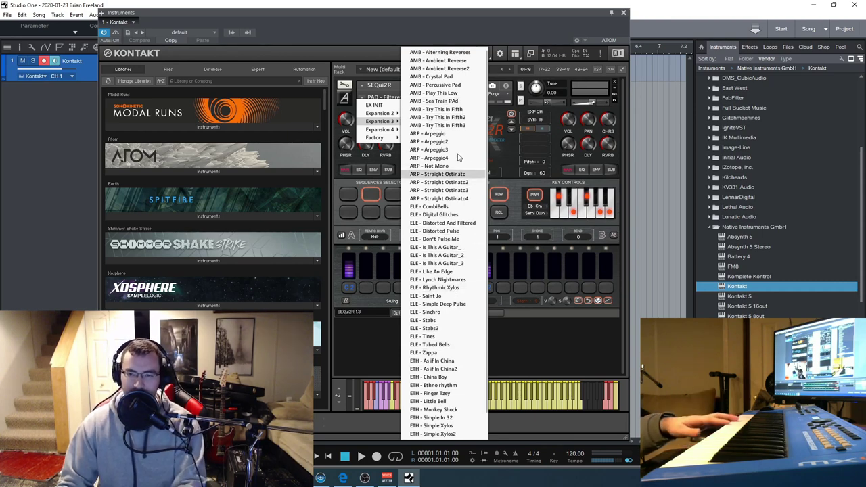
{"action": "left_click", "coordinate": [447, 101]}
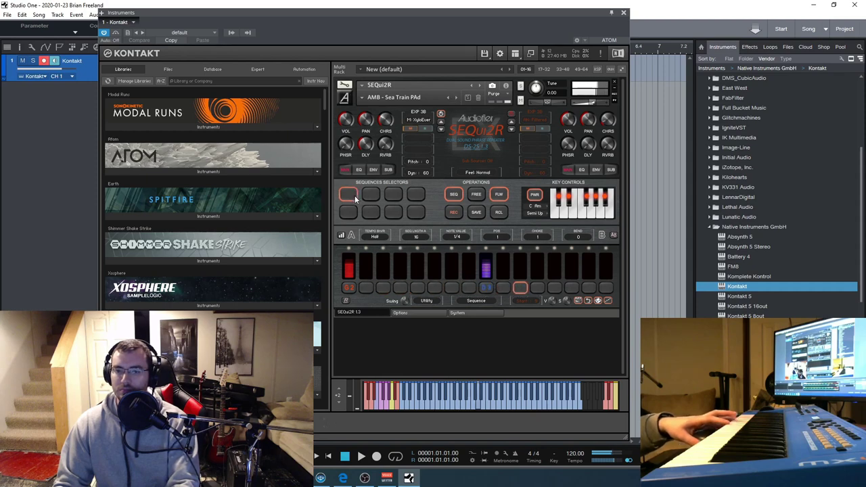
Step: Advance through the AMB - Try This In Fifth snapshots, ending on AMB - Try This In Fifth3
{"action": "left_click", "coordinate": [456, 97]}
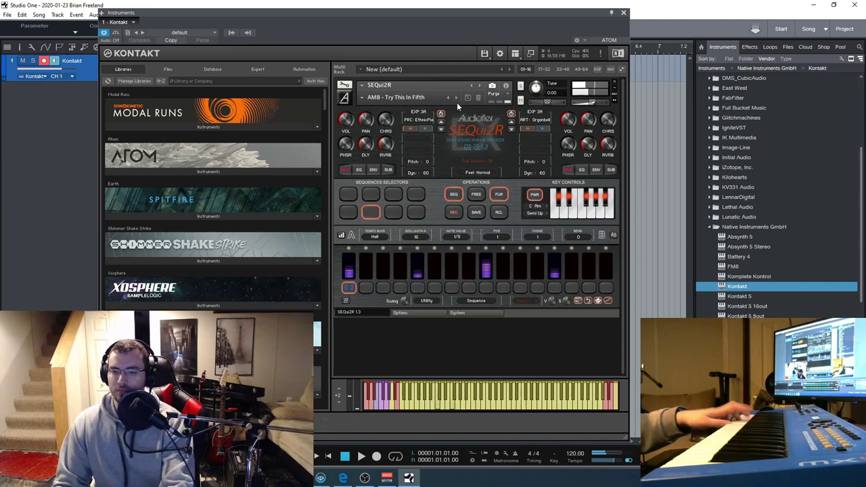
{"action": "left_click", "coordinate": [457, 97]}
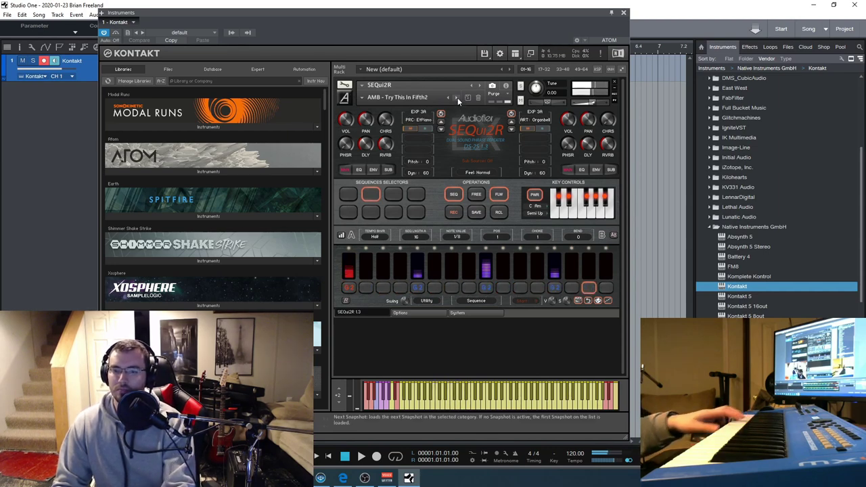
{"action": "left_click", "coordinate": [458, 97]}
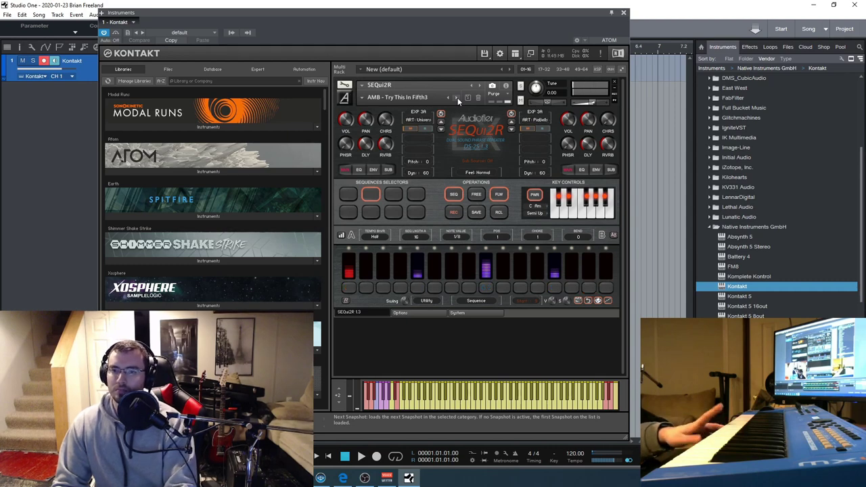
Step: Load the ARP - Straight Ostinato4 snapshot from Expansion 3 and switch it to the eighth sequence
{"action": "left_click", "coordinate": [362, 97]}
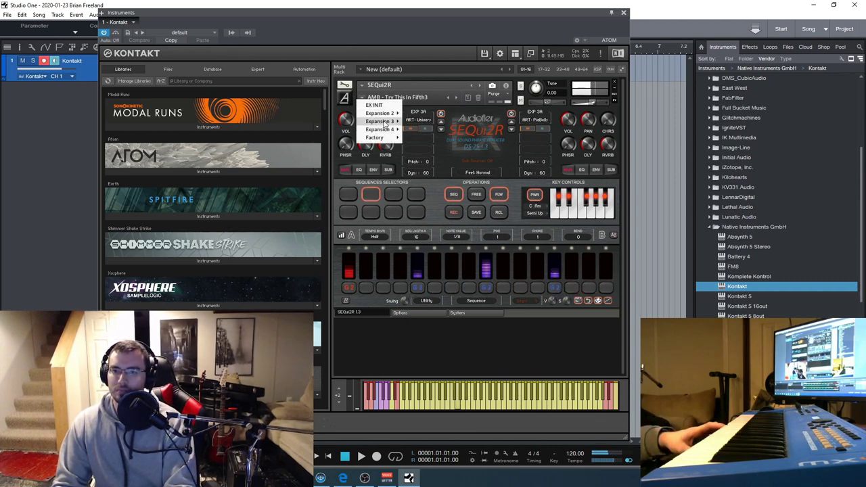
{"action": "mouse_move", "coordinate": [379, 121]}
{"action": "left_click", "coordinate": [442, 198]}
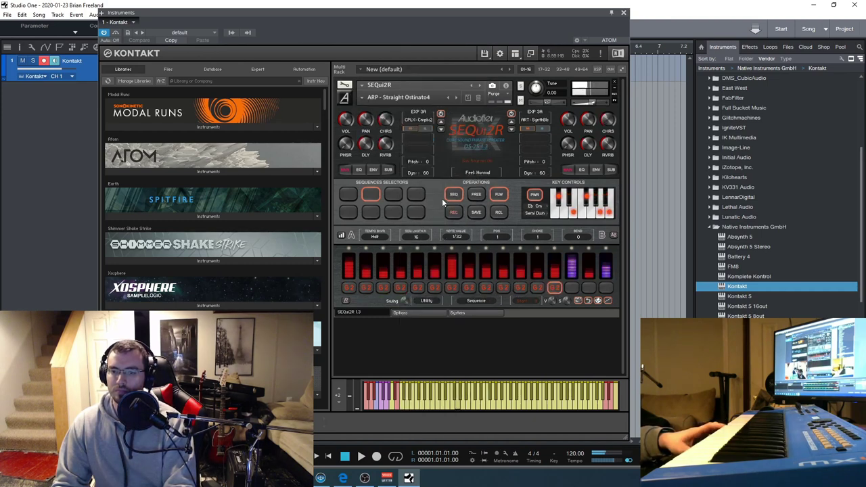
{"action": "left_click", "coordinate": [414, 213]}
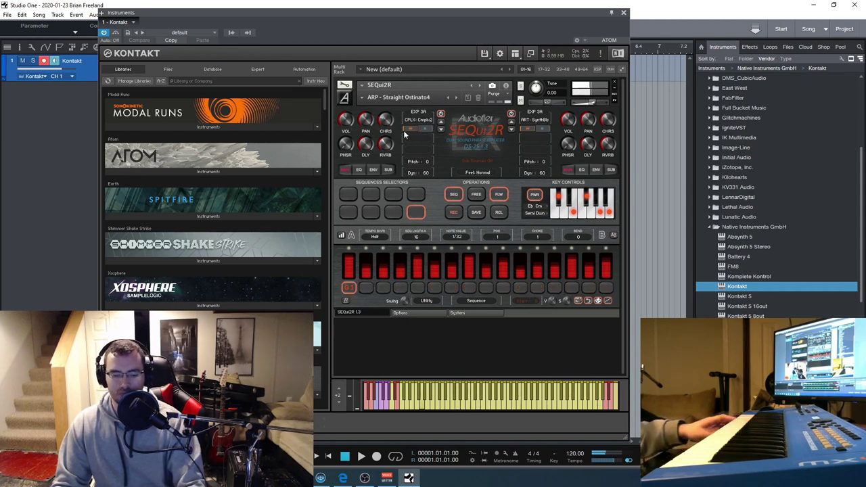
Step: Step the second sound source of Straight Ostinato4 to ORG: Basket and the first source to ORG: Mallet
{"action": "left_click", "coordinate": [513, 130]}
{"action": "left_click", "coordinate": [440, 129]}
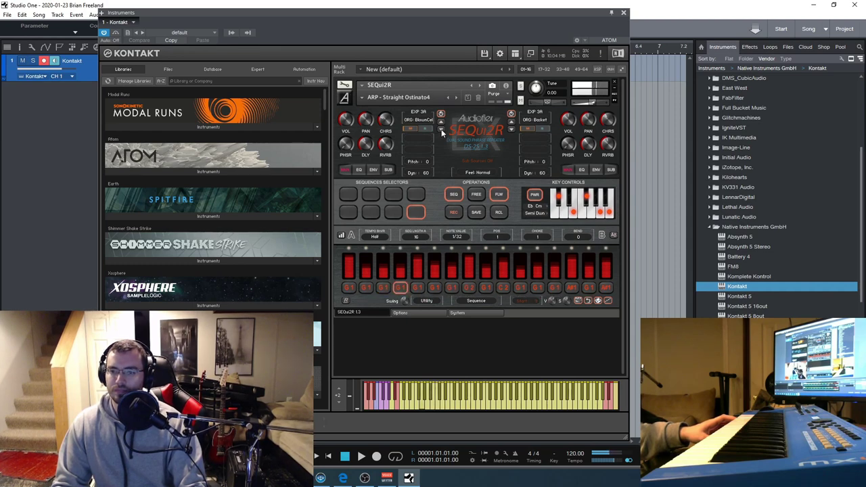
{"action": "left_click", "coordinate": [440, 129]}
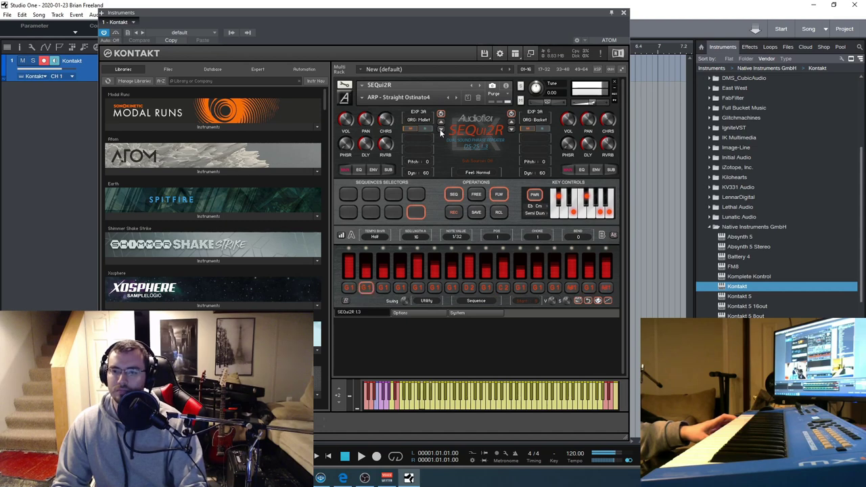
Step: Step the second sound source of Straight Ostinato4 to ORG: Bright and switch to the first sequence
{"action": "left_click", "coordinate": [511, 129]}
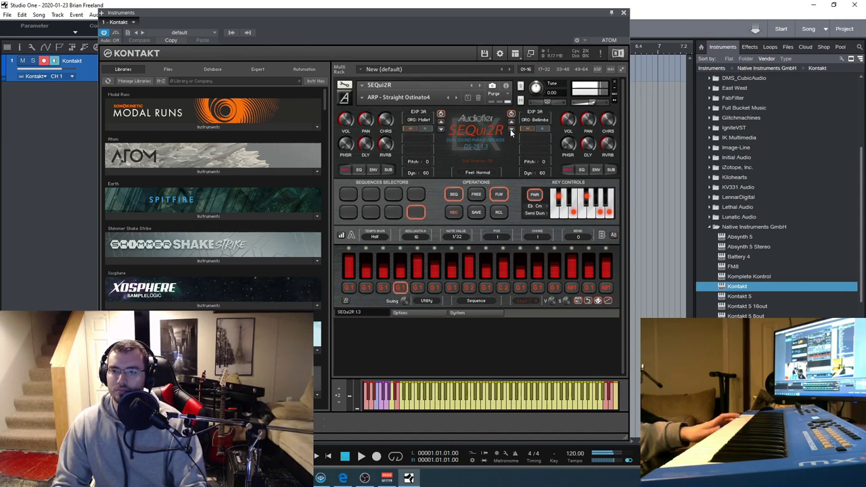
{"action": "left_click", "coordinate": [350, 196]}
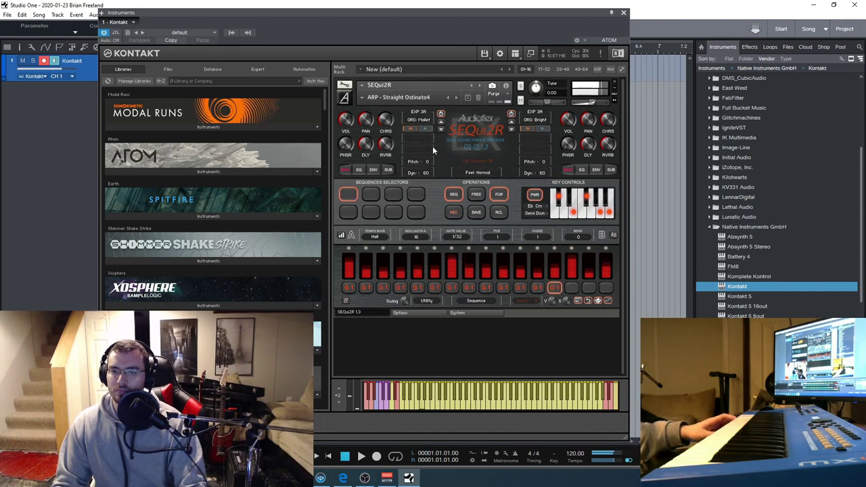
Step: Load the ETH - As if In China2 snapshot from Expansion 3
{"action": "left_click", "coordinate": [372, 97]}
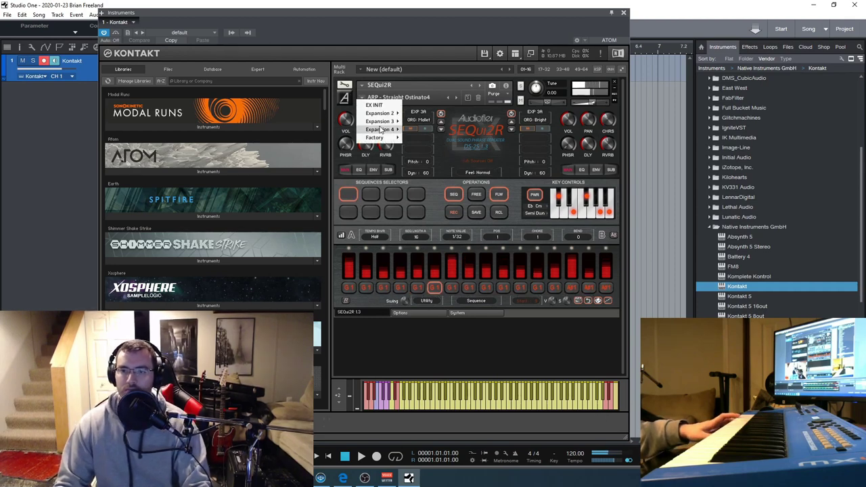
{"action": "mouse_move", "coordinate": [379, 121]}
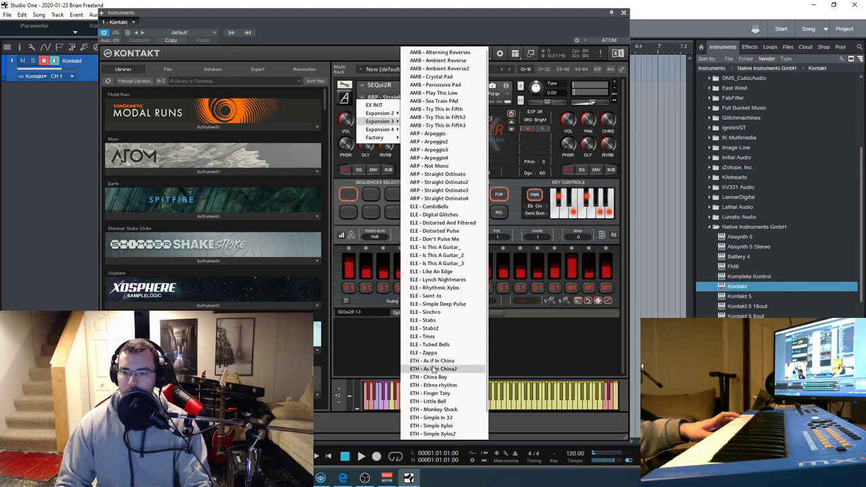
{"action": "left_click", "coordinate": [434, 369]}
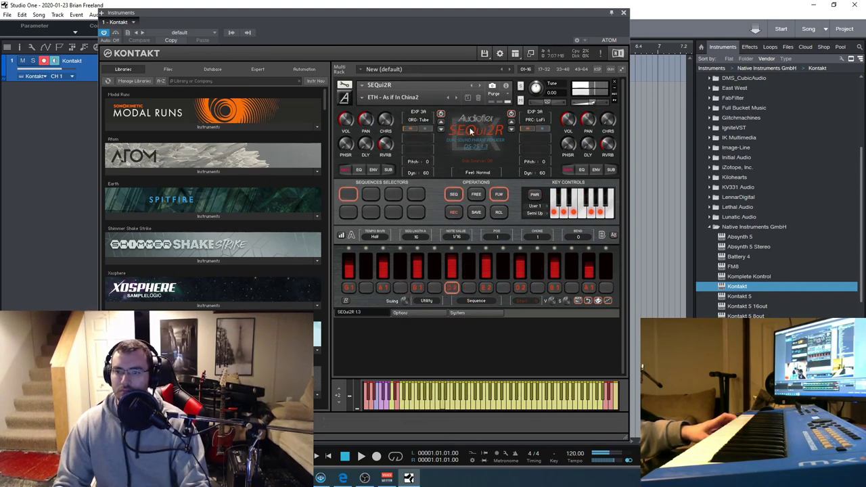
Step: Step the second sound source of As if In China2 to PRC: Spacey and advance its first source
{"action": "left_click", "coordinate": [511, 130]}
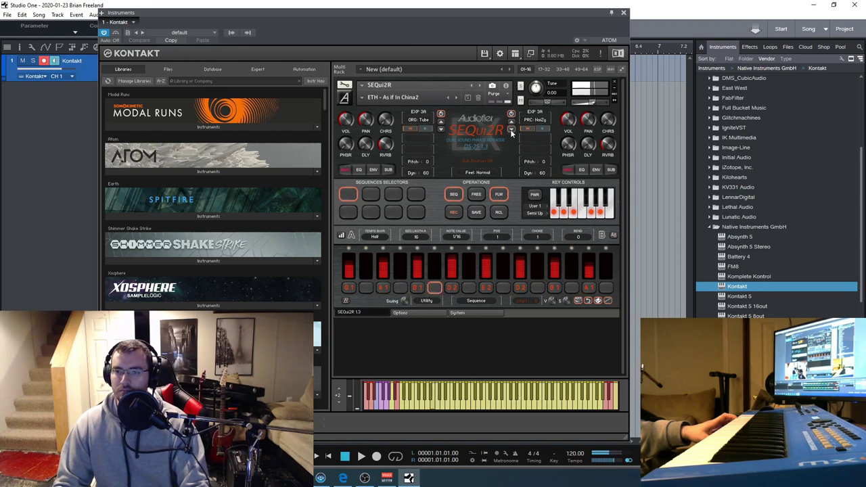
{"action": "left_click", "coordinate": [511, 129]}
{"action": "left_click", "coordinate": [441, 129]}
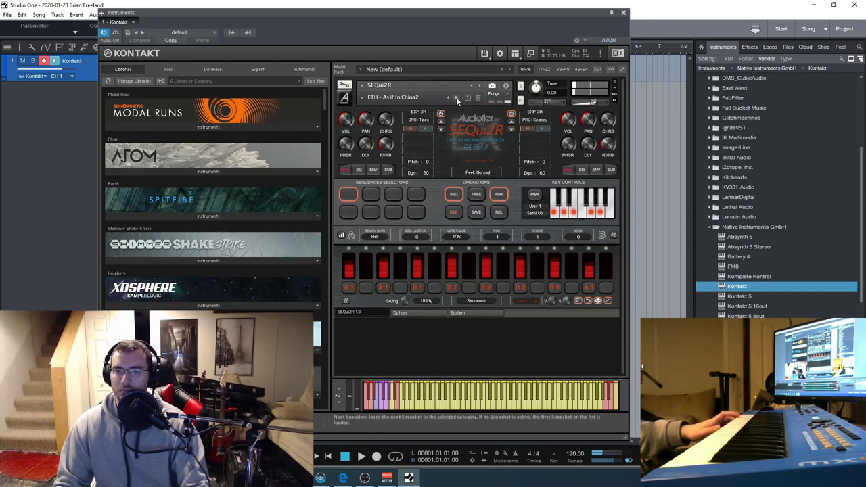
Step: Advance through the ETH - China Boy snapshot to ETH - Ethno rhythm
{"action": "left_click", "coordinate": [456, 98]}
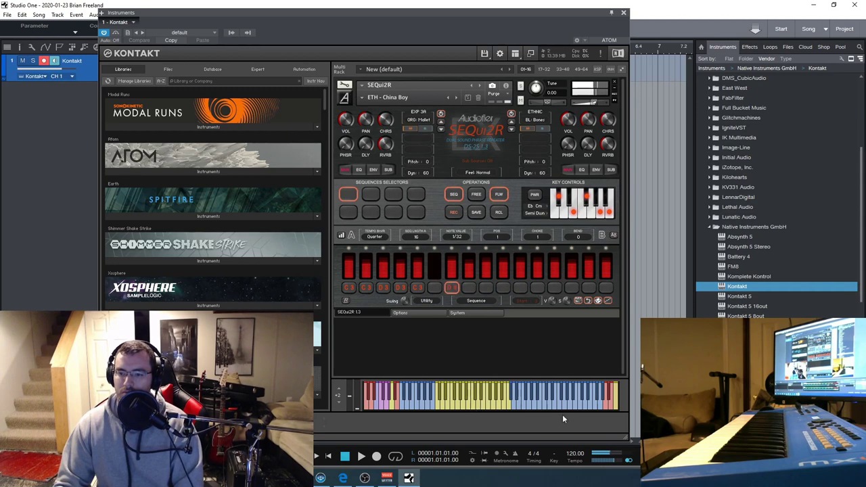
{"action": "left_click", "coordinate": [455, 97]}
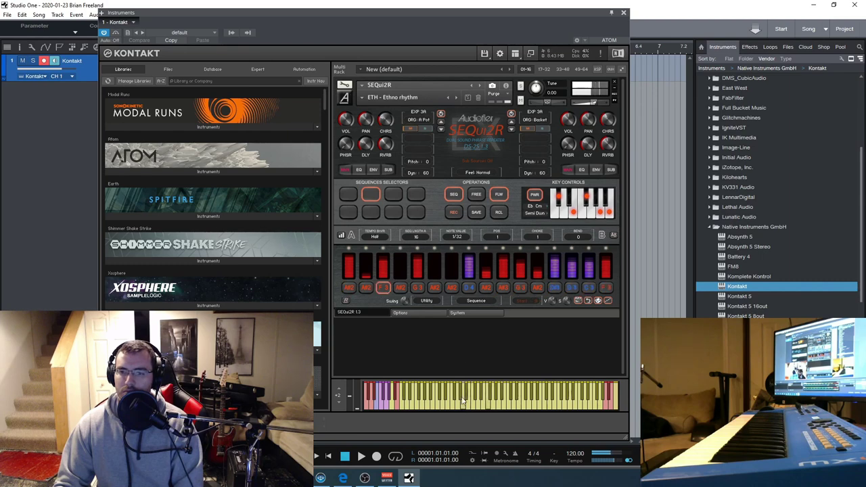
Step: Load the ACU Metallic Strings snapshot from Expansion 4 and switch it to the seventh sequence
{"action": "left_click", "coordinate": [366, 97]}
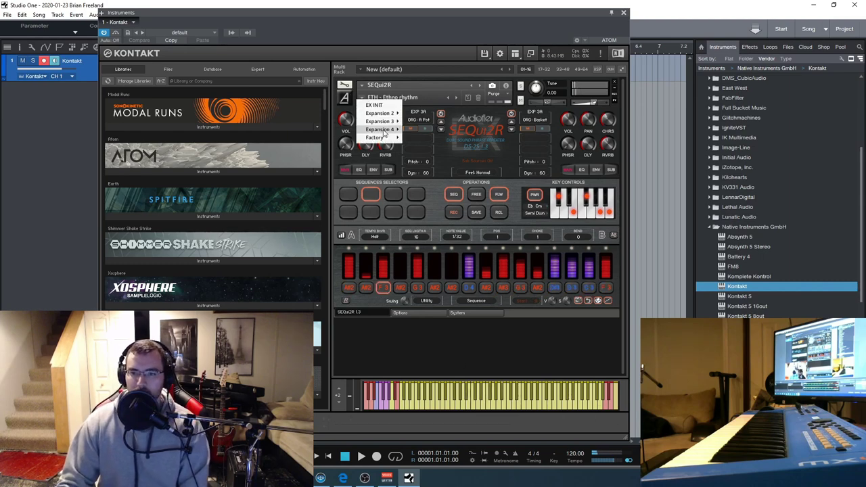
{"action": "mouse_move", "coordinate": [383, 129]}
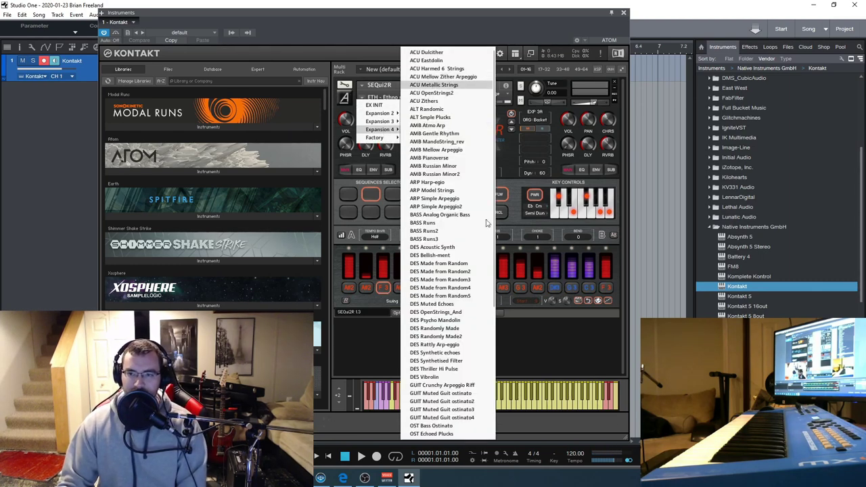
{"action": "left_click", "coordinate": [434, 85]}
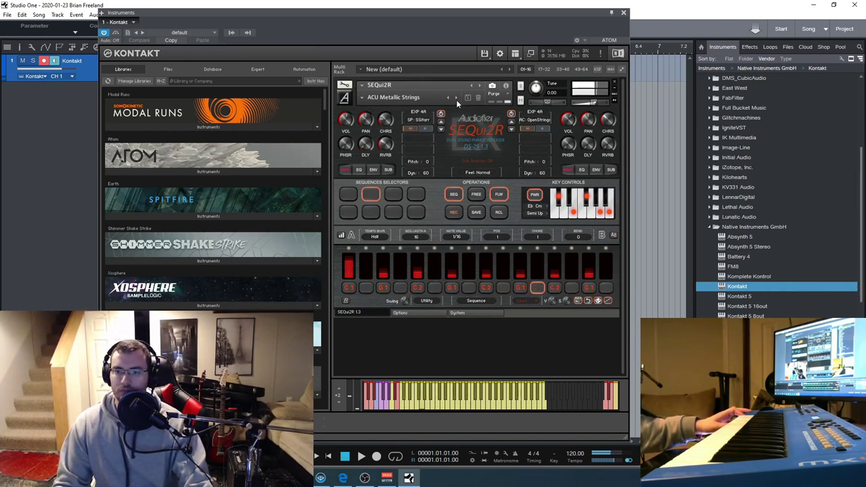
{"action": "left_click", "coordinate": [396, 213]}
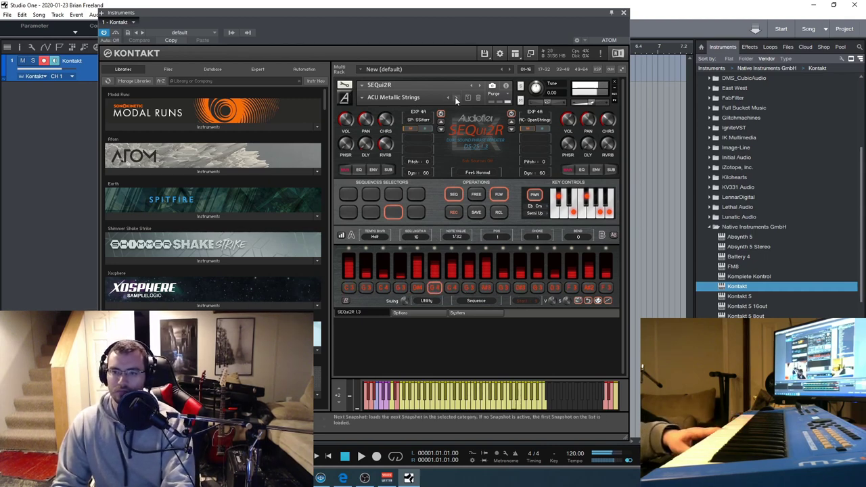
Step: Advance to the ACU OpenStrings2 snapshot and step its first sound source to AC: PizzyCello
{"action": "left_click", "coordinate": [456, 99]}
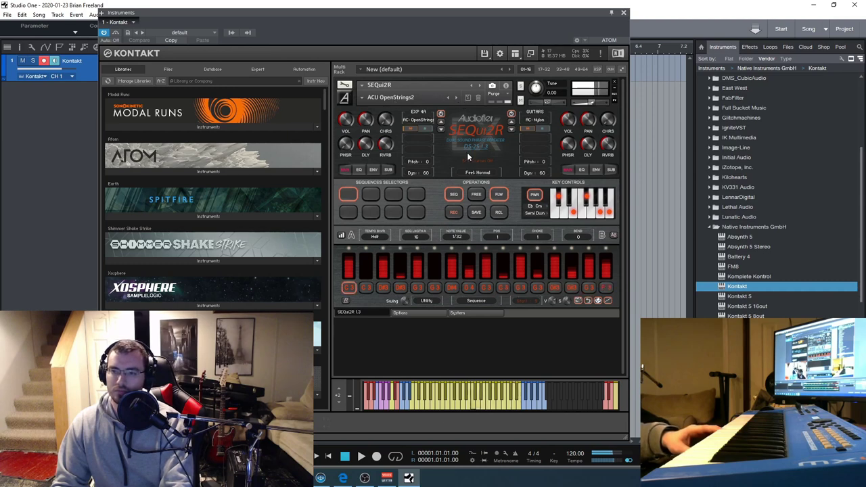
{"action": "left_click", "coordinate": [441, 130]}
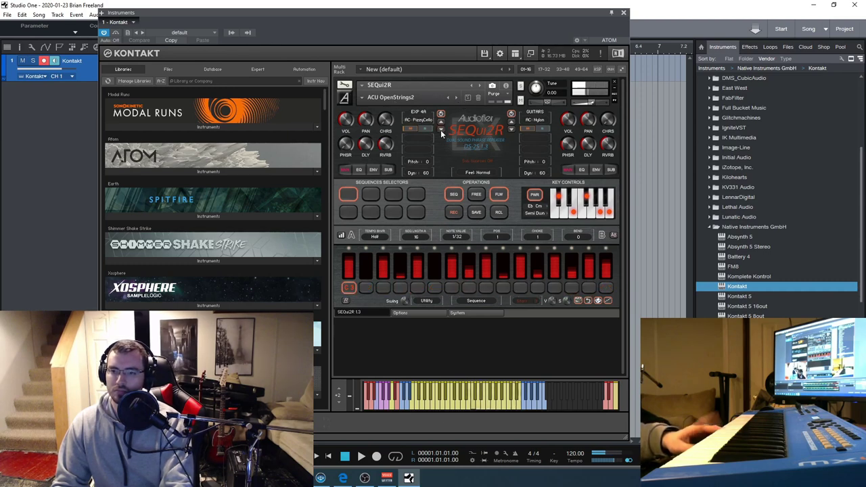
Step: Toggle the second sound source of OpenStrings2 off and back on, and step it through EL: P4 to AC: Simple
{"action": "left_click", "coordinate": [512, 114]}
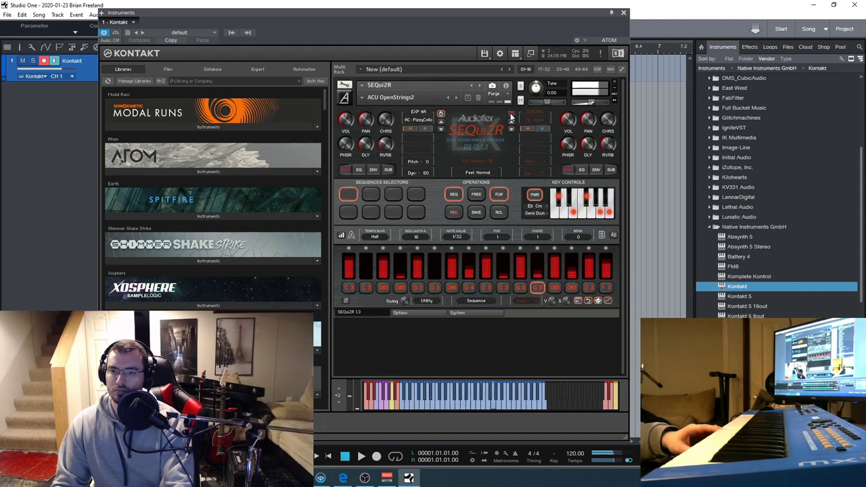
{"action": "left_click", "coordinate": [511, 115]}
{"action": "left_click", "coordinate": [511, 130]}
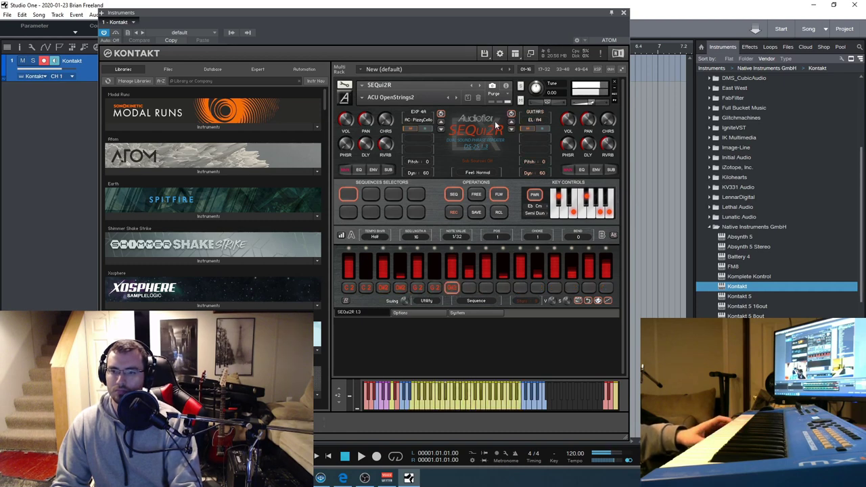
{"action": "left_click", "coordinate": [512, 127]}
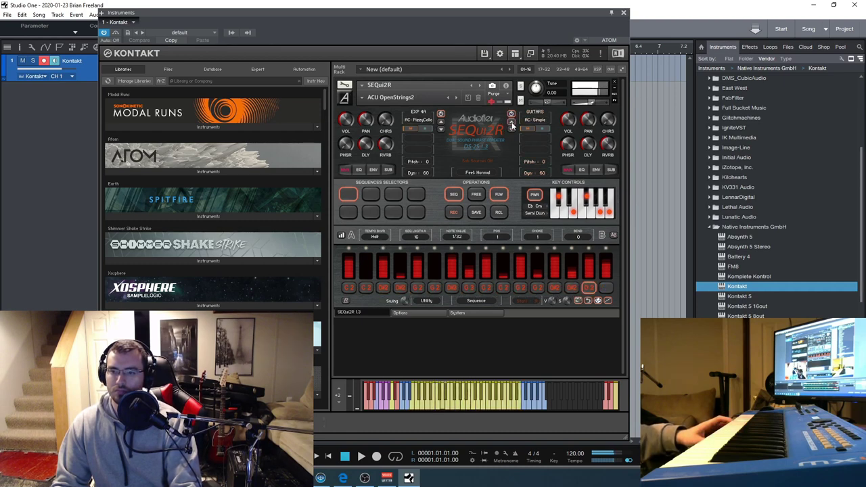
Step: Load the BASS Analog Organic Bass snapshot from Expansion 4
{"action": "left_click", "coordinate": [391, 98]}
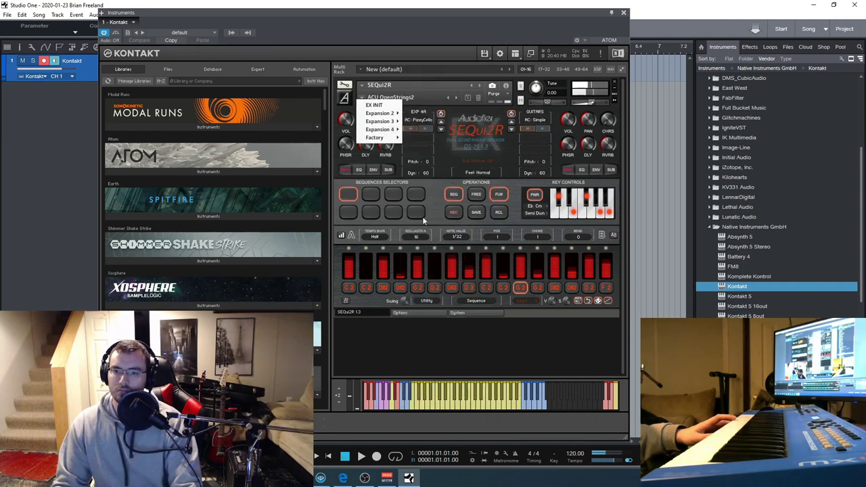
{"action": "mouse_move", "coordinate": [381, 130]}
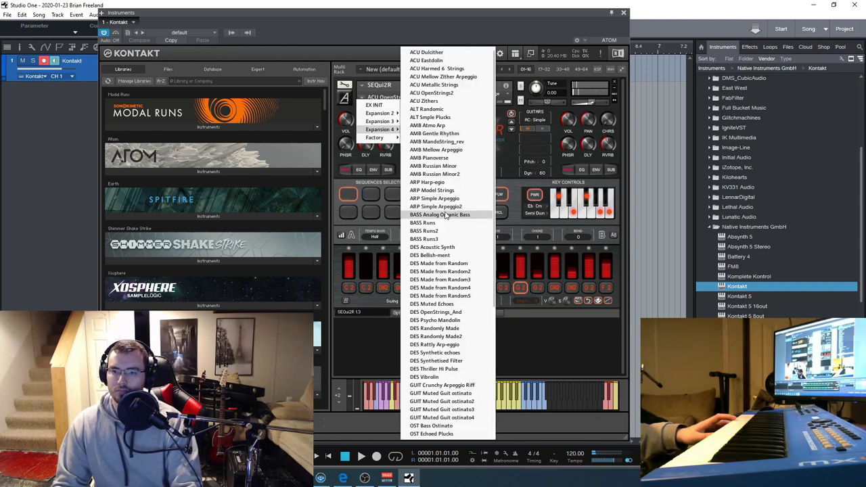
{"action": "left_click", "coordinate": [446, 215]}
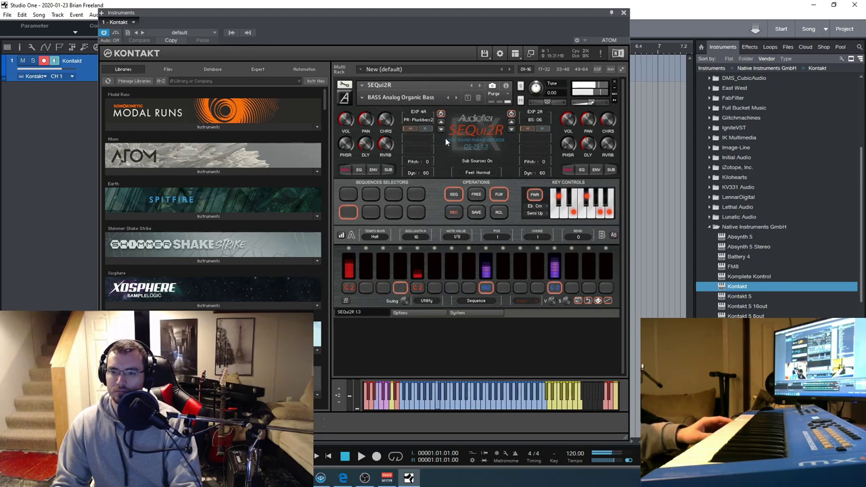
Step: Step the second sound source of Analog Organic Bass to BS: 12 and toggle that source off and back on
{"action": "left_click", "coordinate": [512, 129]}
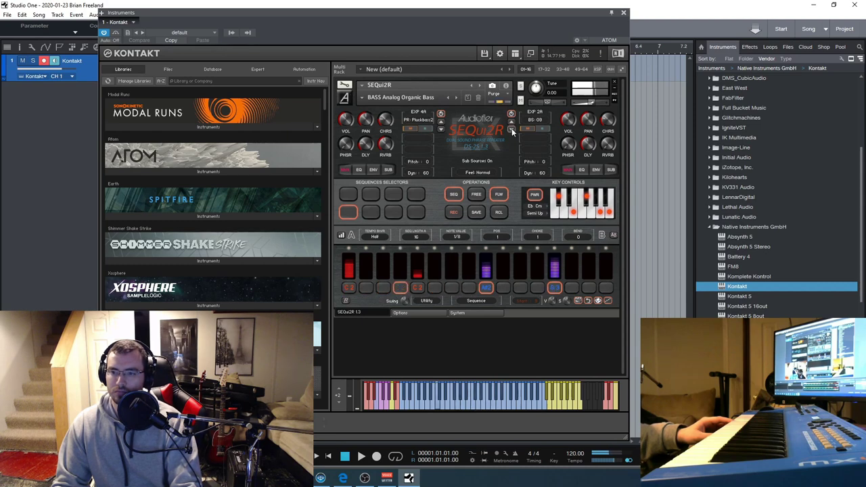
{"action": "left_click", "coordinate": [512, 128]}
{"action": "left_click", "coordinate": [512, 115]}
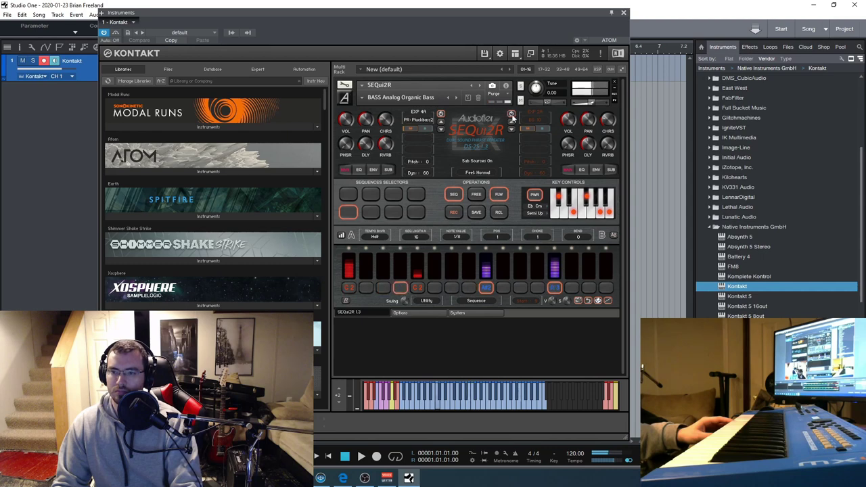
{"action": "left_click", "coordinate": [512, 115]}
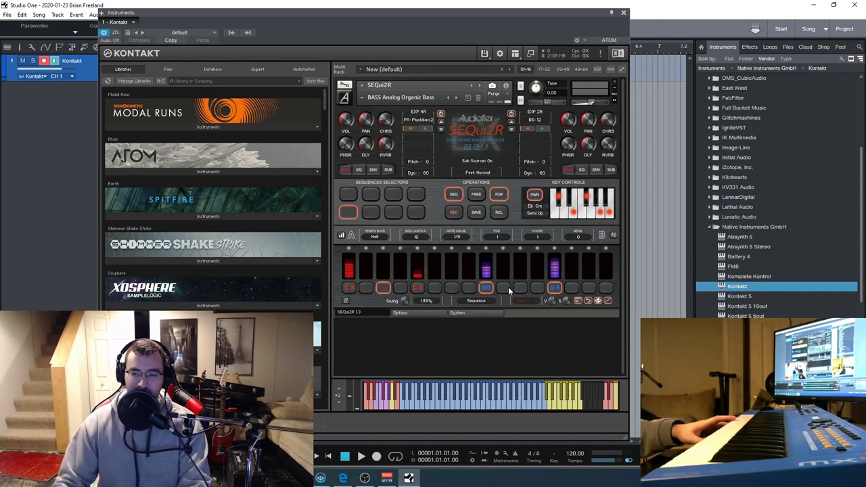
Step: Shift the instrument window slightly and load the DES Made from Random3 snapshot from Expansion 4
{"action": "left_click_drag", "start_coordinate": [451, 9], "coordinate": [443, 13]}
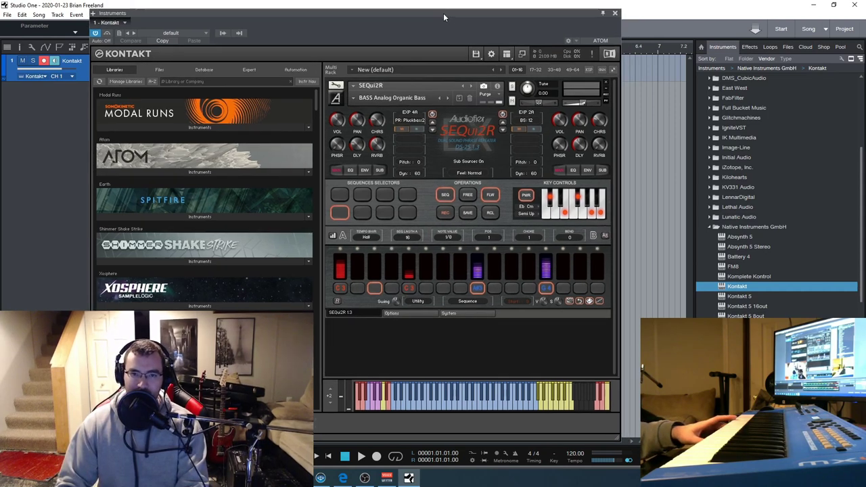
{"action": "left_click", "coordinate": [353, 97]}
{"action": "mouse_move", "coordinate": [375, 130]}
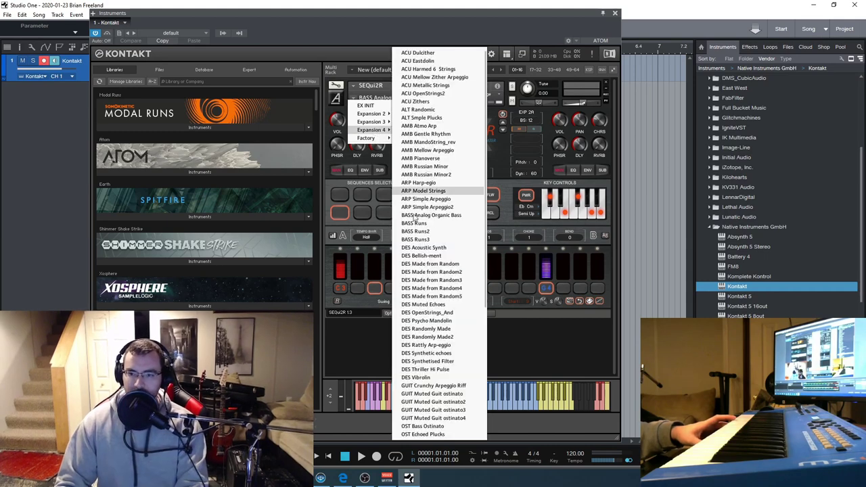
{"action": "left_click", "coordinate": [428, 280]}
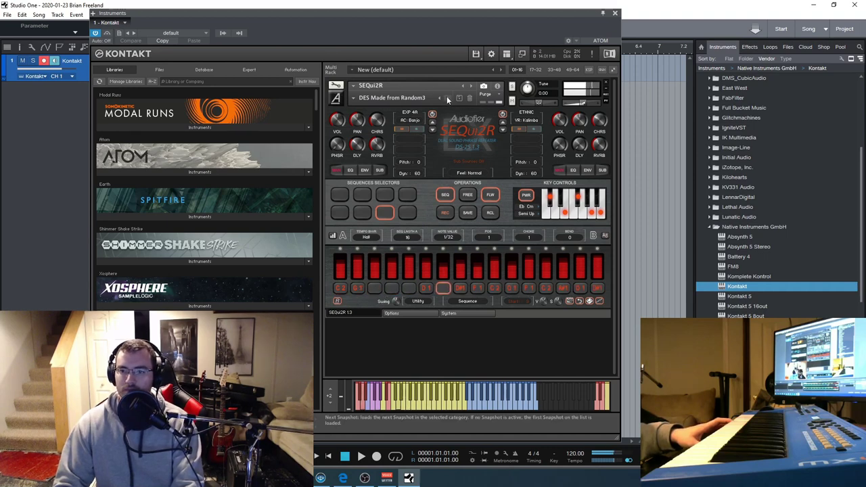
Step: Step the second sound source of Made from Random3 through SYN: Acid and switch to the first sequence
{"action": "left_click", "coordinate": [502, 129]}
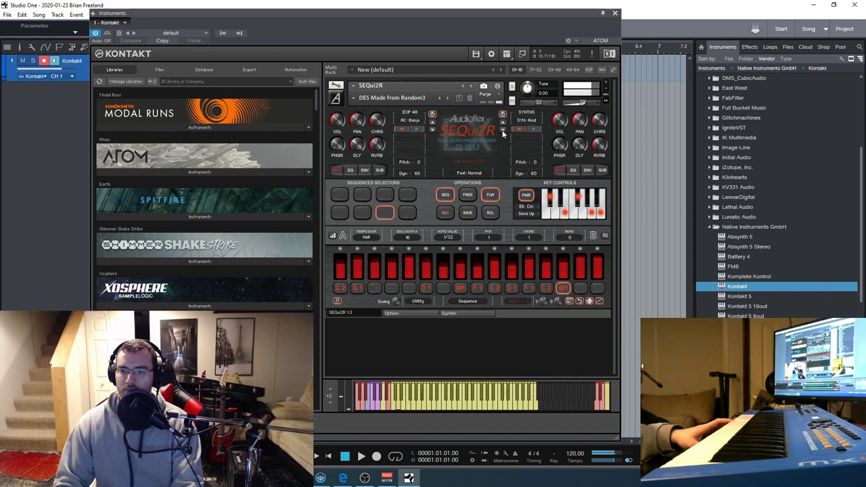
{"action": "left_click", "coordinate": [343, 194]}
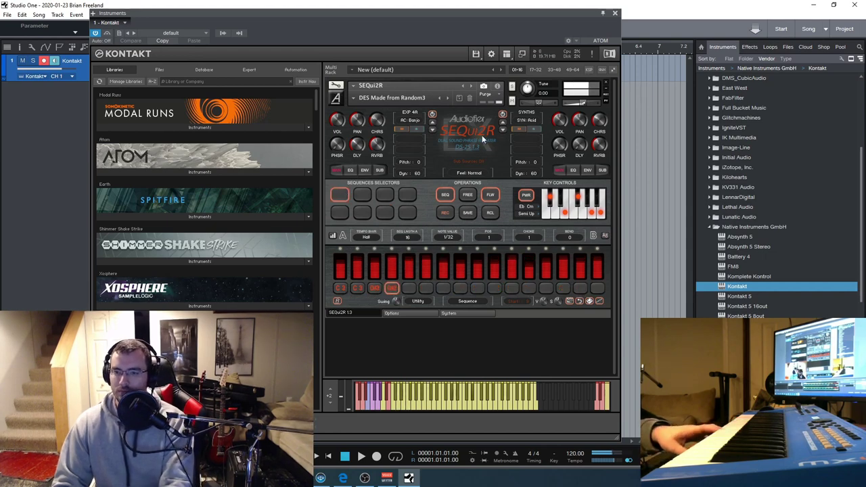
{"action": "left_click", "coordinate": [503, 129]}
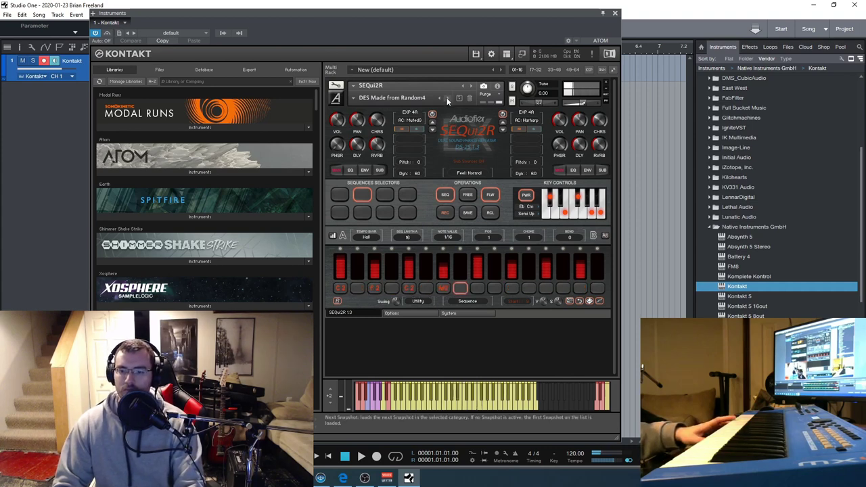
Step: Advance from DES Made from Random4 to the DES Made from Random5 snapshot
{"action": "left_click", "coordinate": [446, 98]}
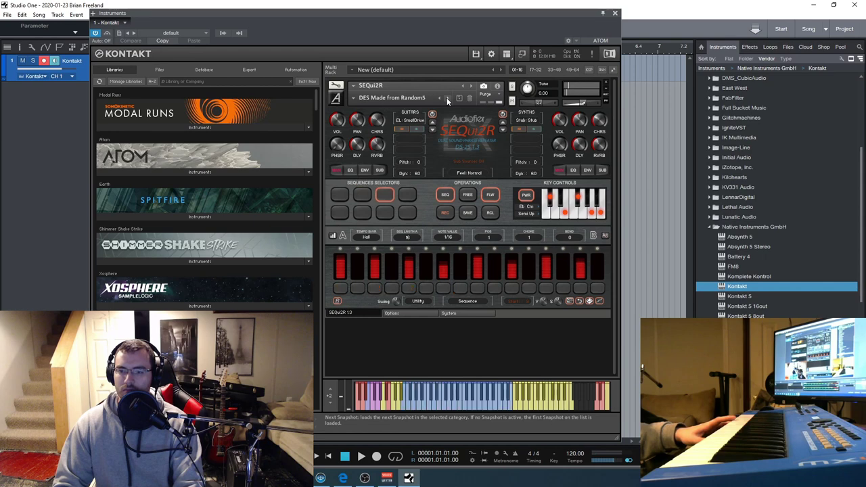
Step: Load the GUIT Crunchy Arpeggio Riff snapshot from Expansion 4 and switch it to the eighth sequence
{"action": "left_click", "coordinate": [352, 98]}
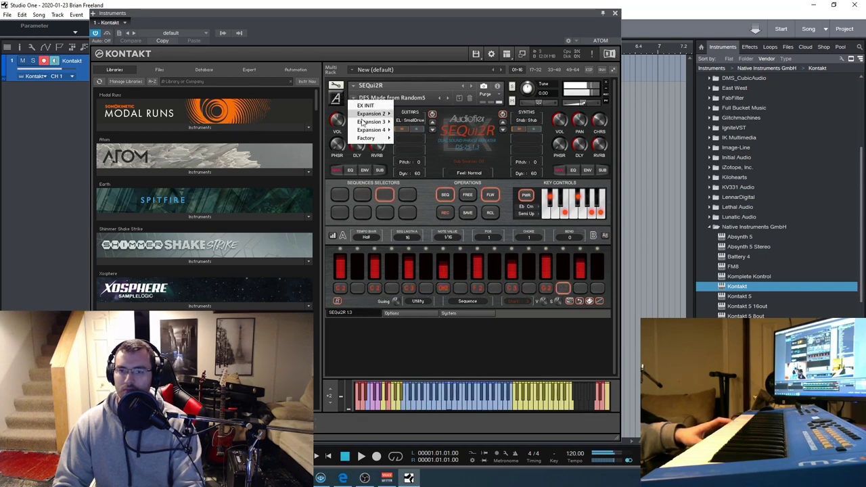
{"action": "mouse_move", "coordinate": [385, 147]}
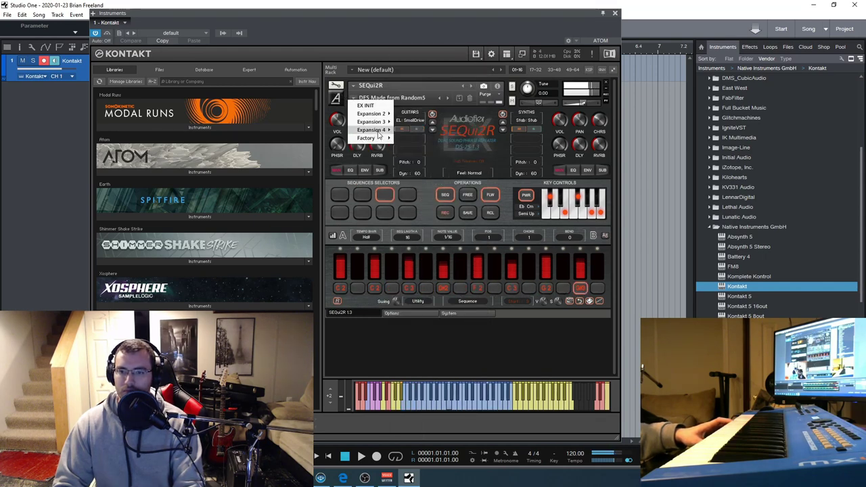
{"action": "mouse_move", "coordinate": [378, 130]}
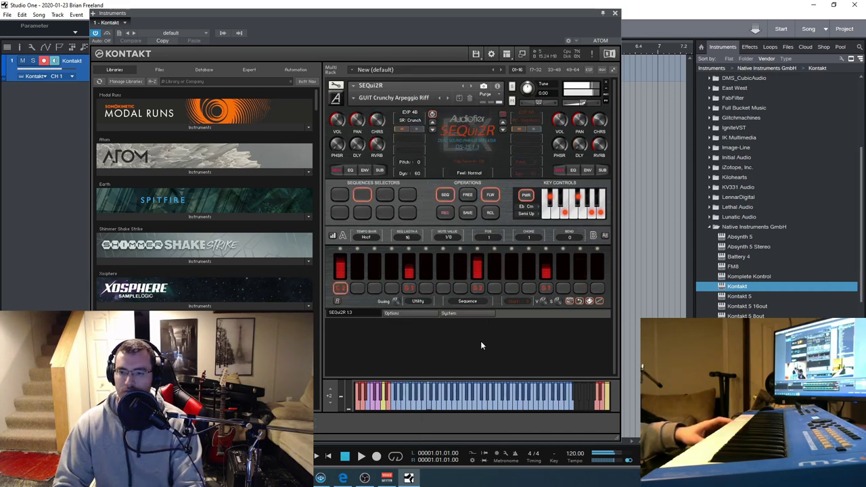
{"action": "left_click", "coordinate": [406, 213]}
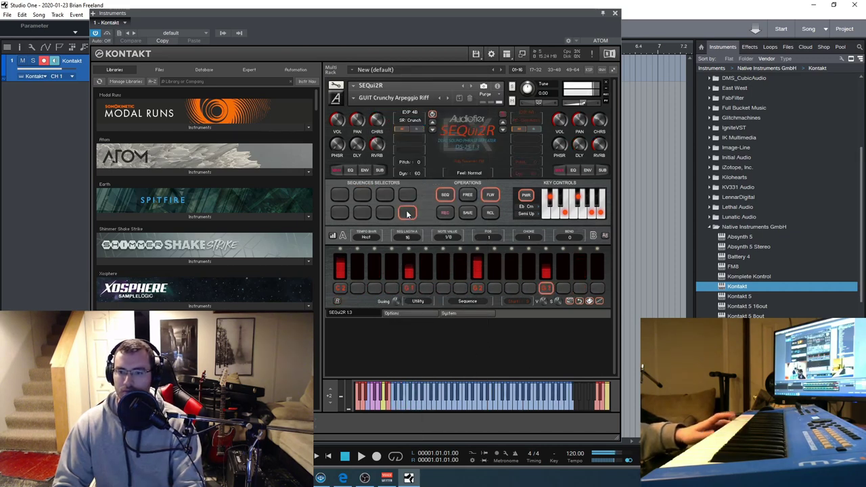
Step: Activate the second sound source of Crunchy Arpeggio Riff and step it through the EXP 4A acoustic sounds to Eastdoln
{"action": "left_click", "coordinate": [502, 130]}
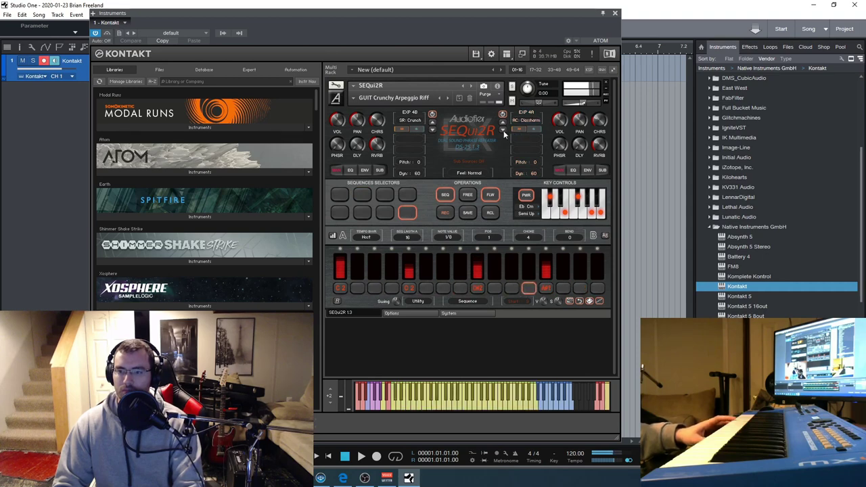
{"action": "left_click", "coordinate": [504, 130]}
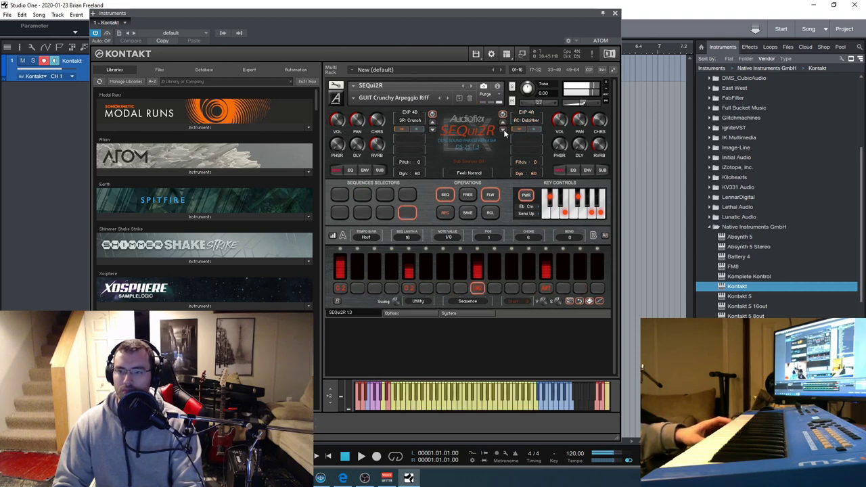
{"action": "left_click", "coordinate": [503, 130]}
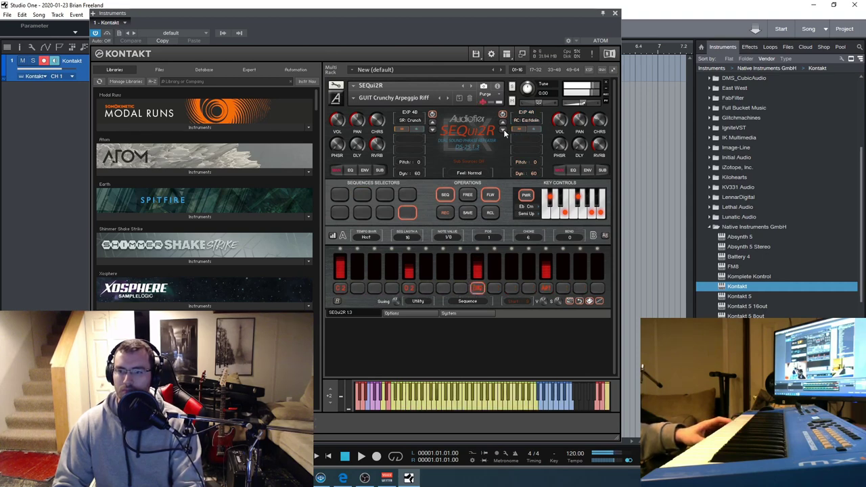
Step: Step the first sound source of Crunchy Arpeggio Riff through the EXP 4B sounds Harmotic and Looped to OpenLele
{"action": "left_click", "coordinate": [433, 130]}
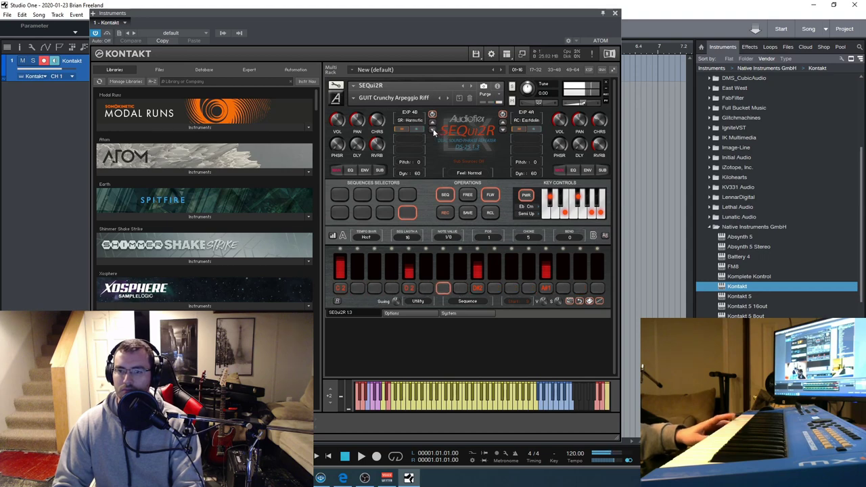
{"action": "left_click", "coordinate": [433, 130]}
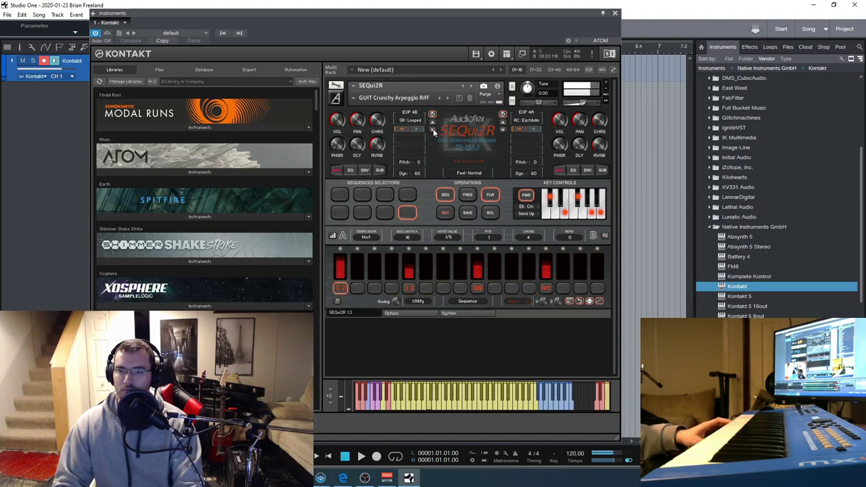
{"action": "left_click", "coordinate": [433, 129]}
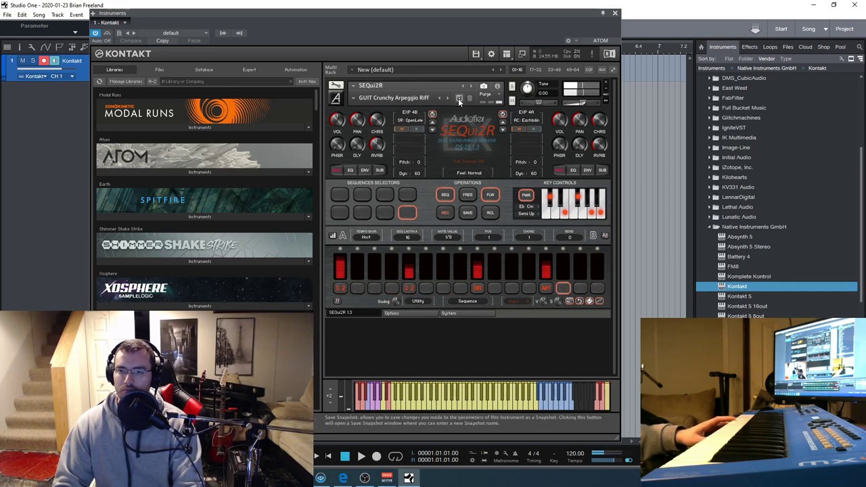
Step: Load the GUIT Muted Guit ostinato snapshot, with BS: 03 as its second sound source and AC: OpenStrings as its first
{"action": "left_click", "coordinate": [446, 98]}
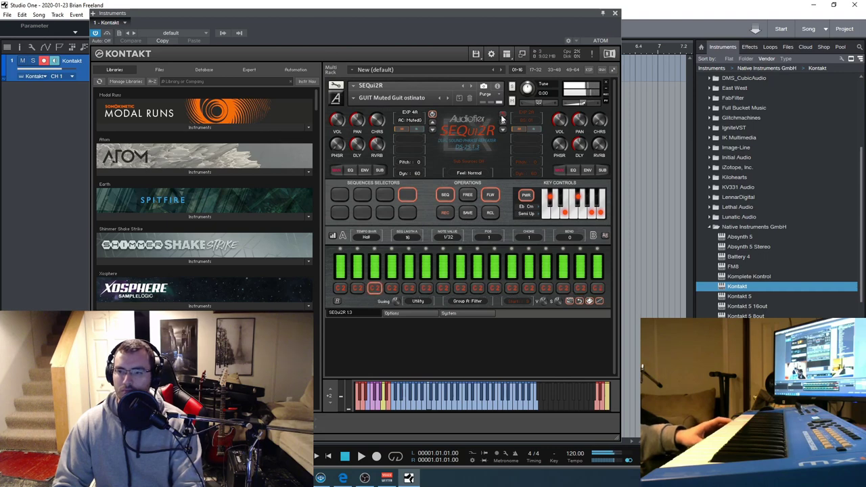
{"action": "left_click", "coordinate": [503, 130]}
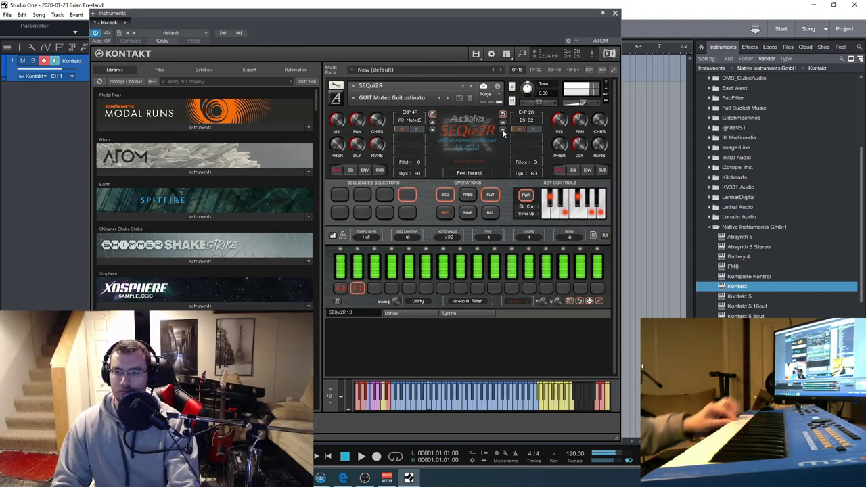
{"action": "left_click", "coordinate": [503, 130]}
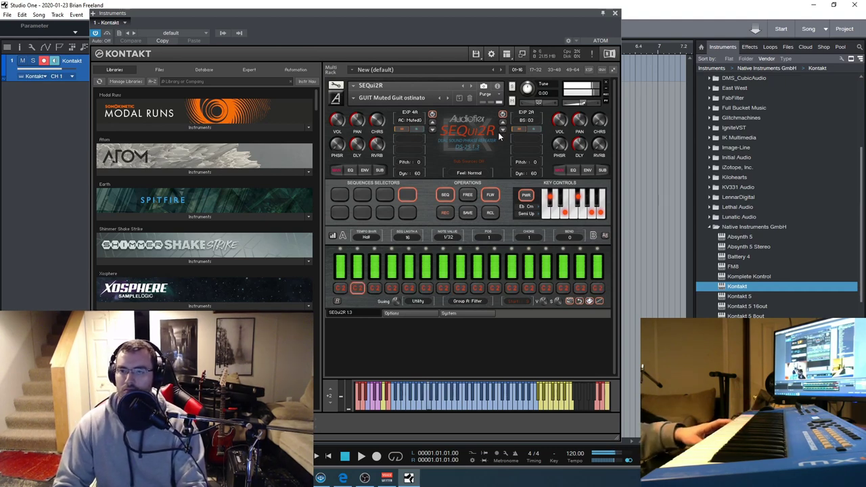
{"action": "left_click", "coordinate": [434, 130]}
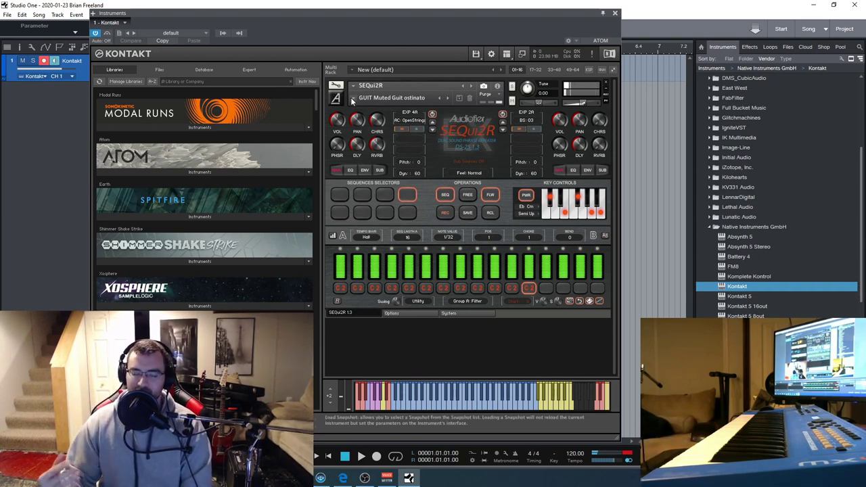
Step: Switch to the SEQui2R EX user manual PDF in Edge, skim the effects descriptions around page 20, and return to Kontakt
{"action": "left_click_drag", "start_coordinate": [398, 16], "coordinate": [396, 15]}
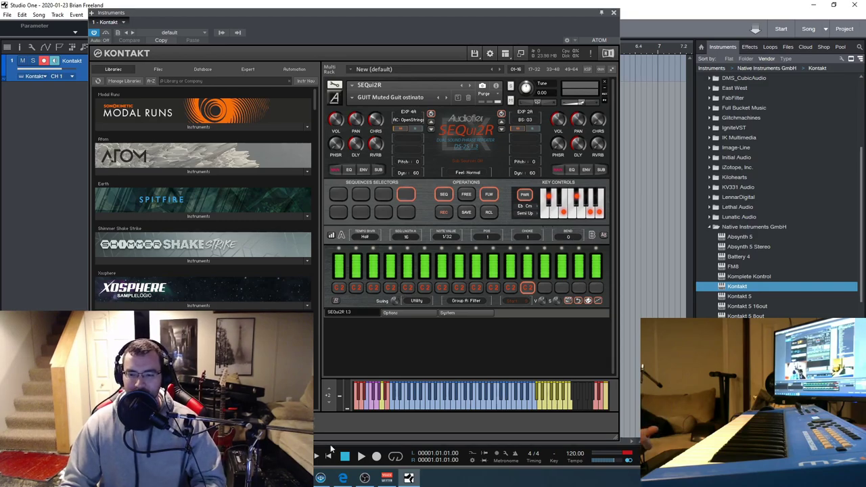
{"action": "left_click", "coordinate": [343, 478]}
{"action": "scroll", "coordinate": [505, 205], "scroll_direction": "down", "scroll_amount": 3}
{"action": "scroll", "coordinate": [505, 205], "scroll_direction": "up", "scroll_amount": 5}
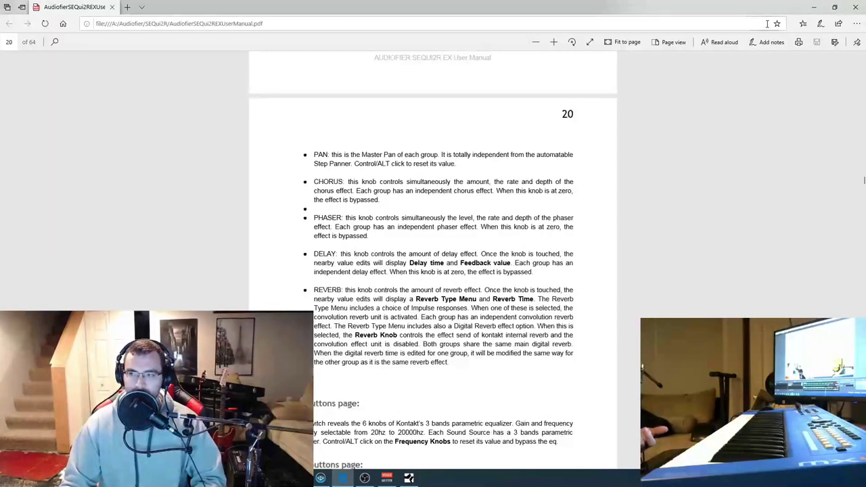
{"action": "left_click", "coordinate": [814, 6]}
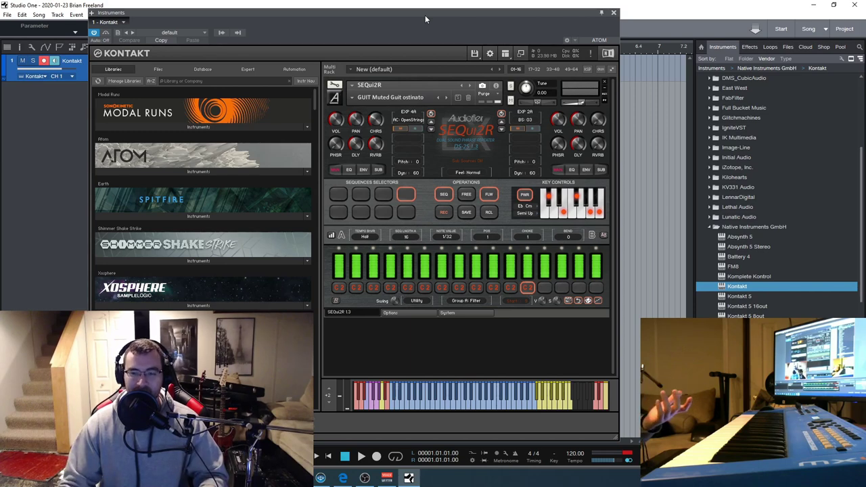
Step: Shift the instrument window slightly and switch Muted Guit ostinato to the first sequence
{"action": "left_click_drag", "start_coordinate": [425, 15], "coordinate": [433, 11]}
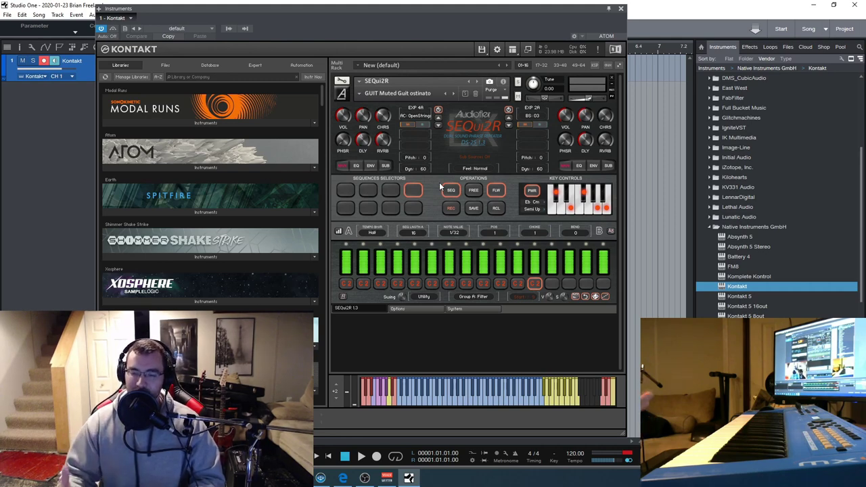
{"action": "left_click", "coordinate": [348, 190]}
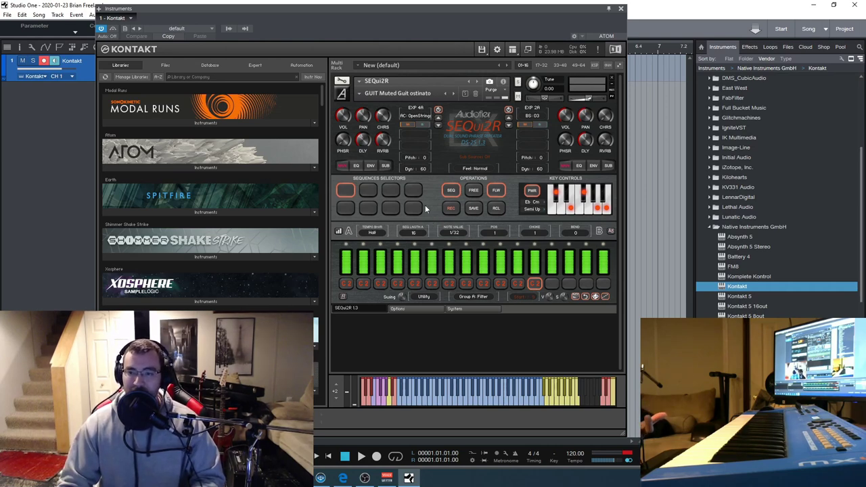
Step: Look through the Expansion 2 snapshot list and close it without loading anything
{"action": "left_click", "coordinate": [393, 93]}
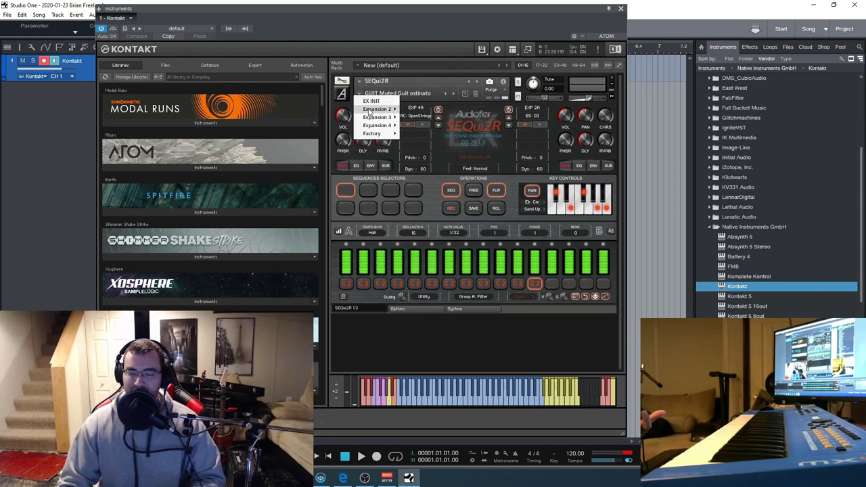
{"action": "mouse_move", "coordinate": [376, 109]}
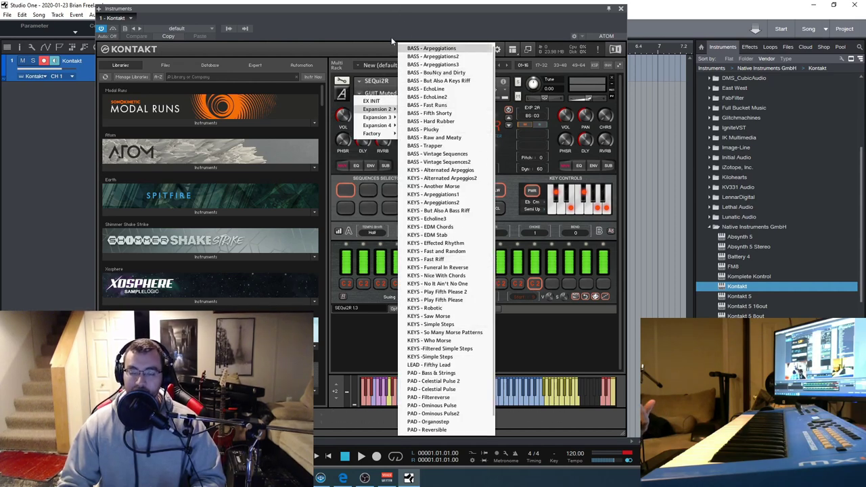
{"action": "left_click", "coordinate": [347, 40]}
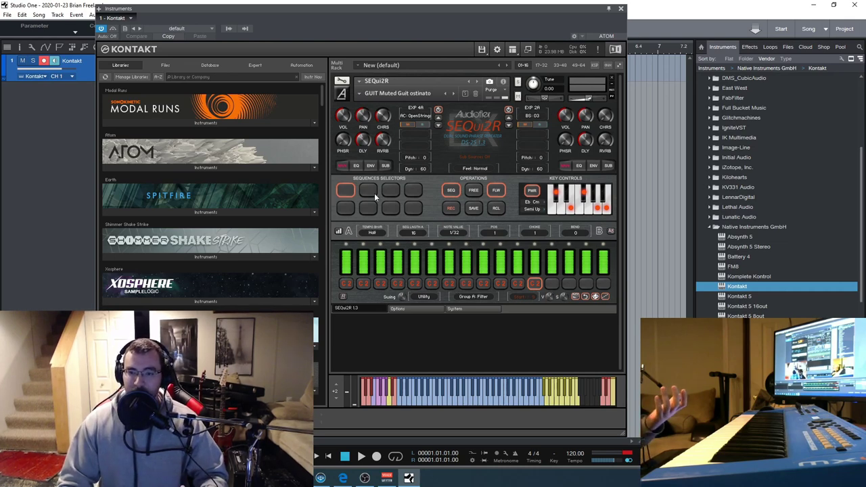
Step: Cycle through several sequences of Muted Guit ostinato, return to the first one, and reposition the instrument window
{"action": "left_click", "coordinate": [391, 209]}
{"action": "left_click", "coordinate": [408, 211]}
{"action": "left_click", "coordinate": [416, 195]}
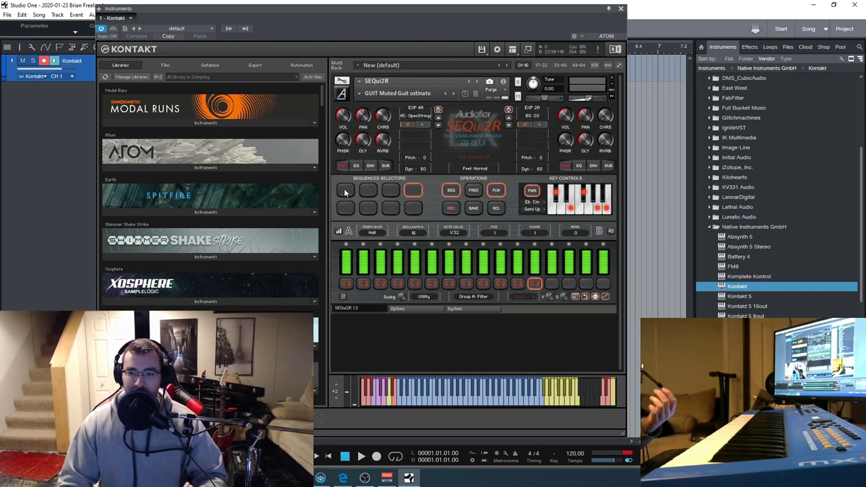
{"action": "left_click", "coordinate": [346, 192]}
{"action": "left_click", "coordinate": [346, 210]}
{"action": "left_click", "coordinate": [346, 192]}
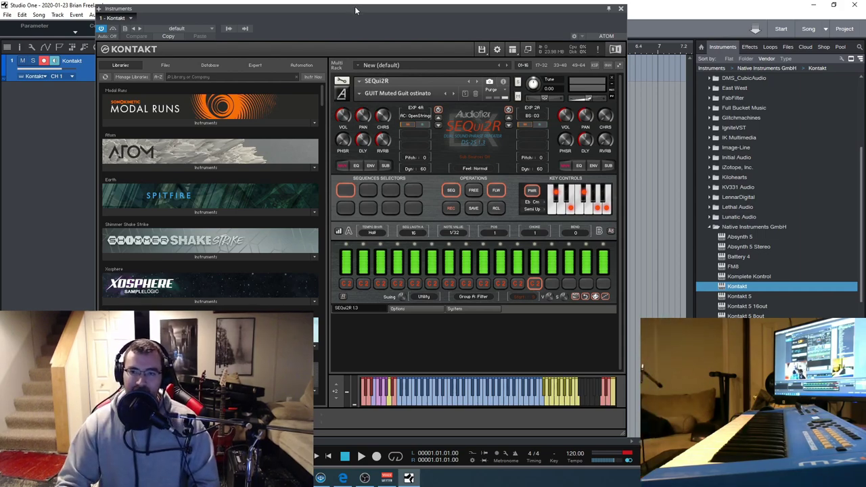
{"action": "left_click_drag", "start_coordinate": [355, 6], "coordinate": [387, 14]}
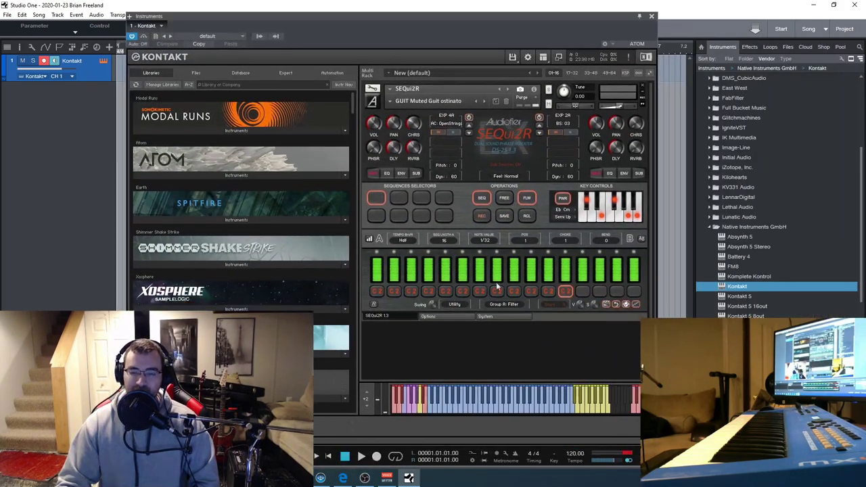